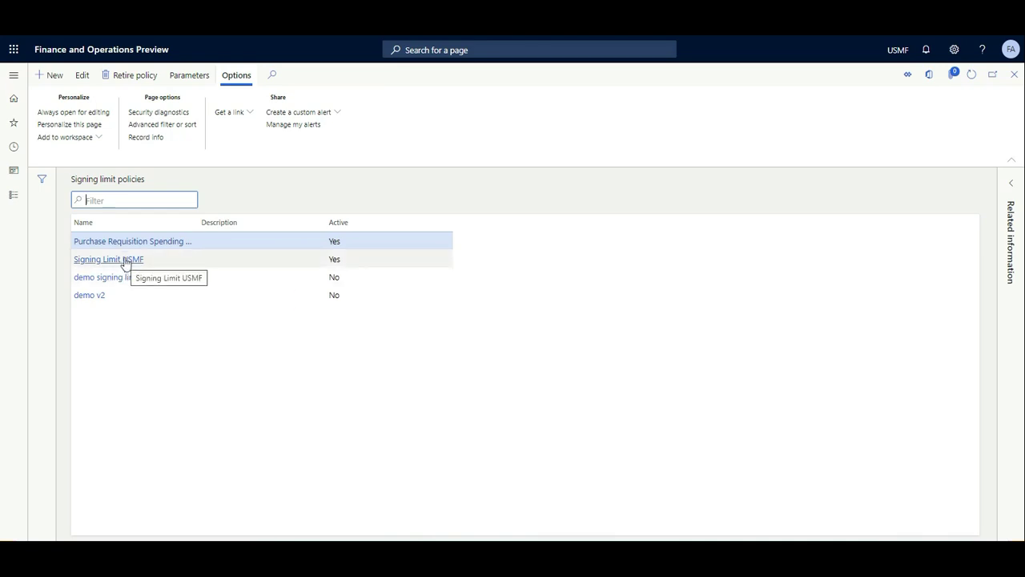
Create a new signing limit policy named "demo 3".
{"action": "left_click", "coordinate": [37, 78]}
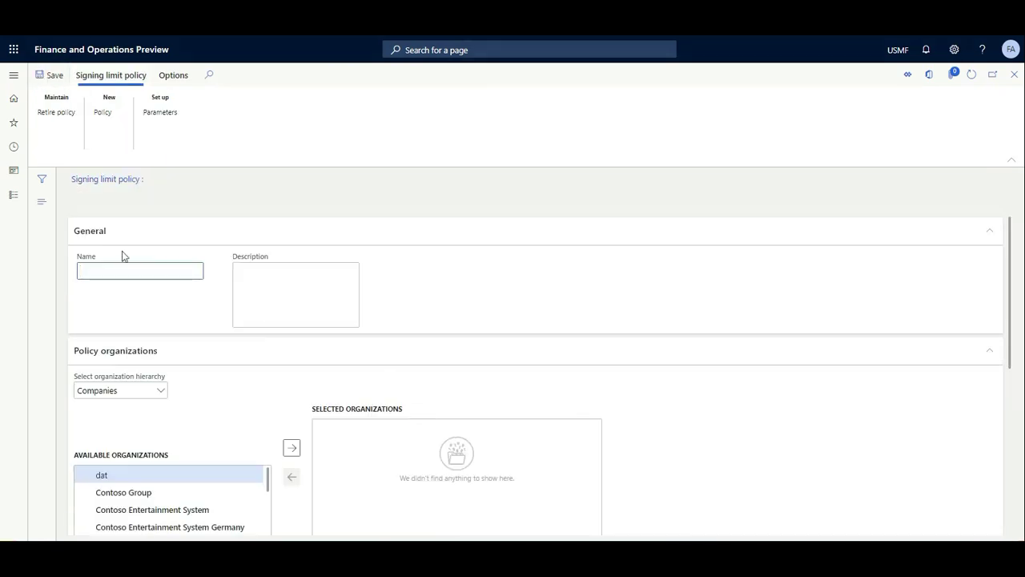
{"action": "type", "text": "dmvo"}
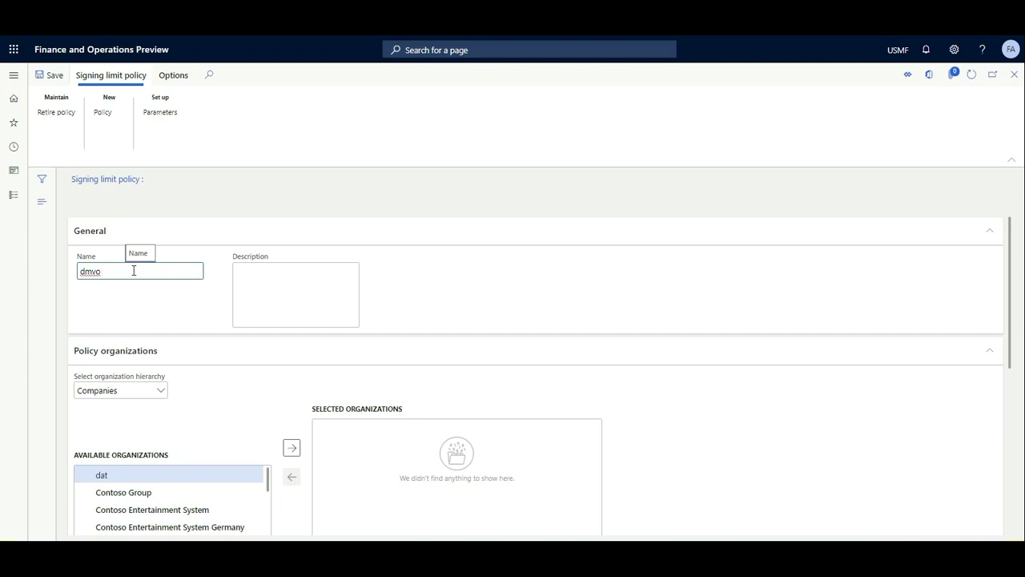
{"action": "key", "text": "BackSpace"}
{"action": "key", "text": "BackSpace"}
{"action": "type", "text": "emo 3"}
{"action": "key", "text": "Tab"}
Add Contoso Entertainment System to the policy's selected organizations.
{"action": "scroll", "coordinate": [264, 466], "scroll_direction": "down", "scroll_amount": 3}
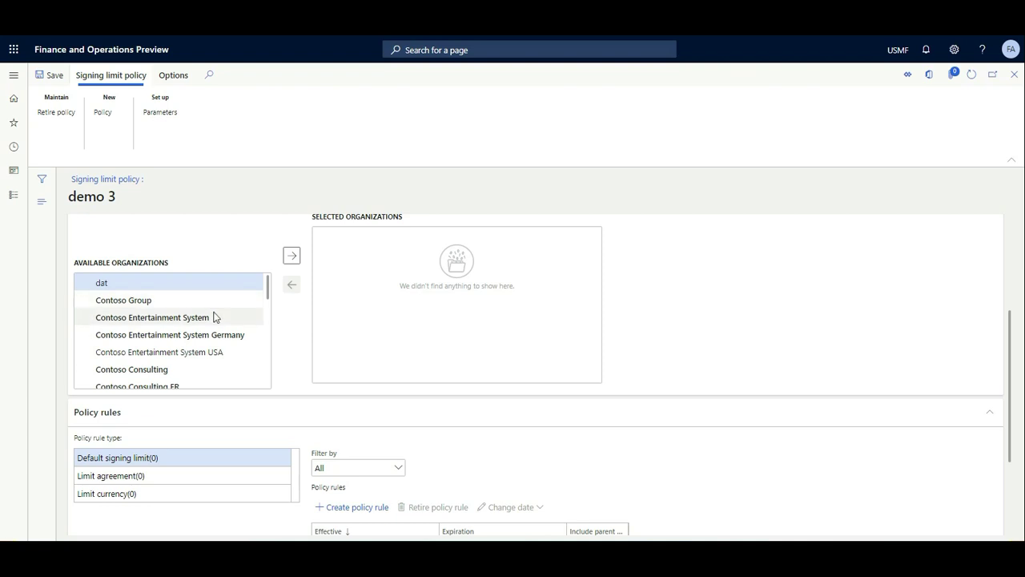
{"action": "left_click", "coordinate": [212, 318]}
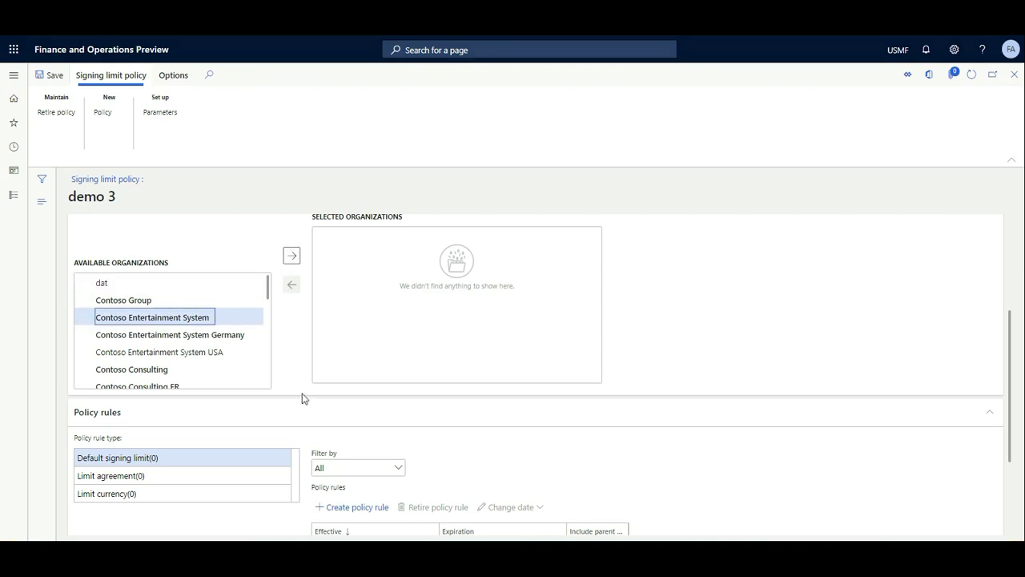
{"action": "scroll", "coordinate": [265, 403], "scroll_direction": "down", "scroll_amount": 3}
Create a default signing limit policy rule and add a line with document type Purchase requisition.
{"action": "scroll", "coordinate": [249, 495], "scroll_direction": "down", "scroll_amount": 3}
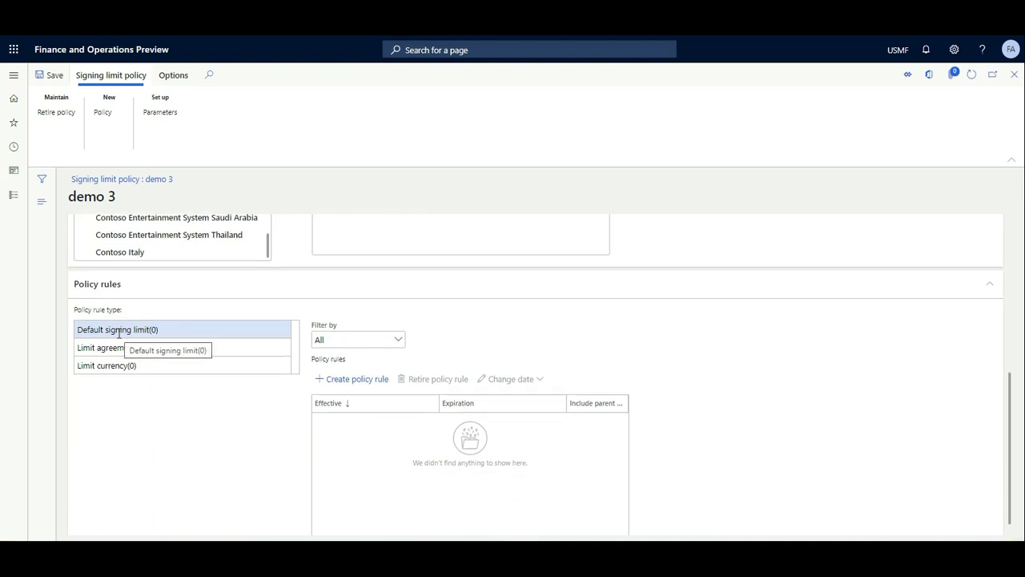
{"action": "left_click", "coordinate": [370, 382]}
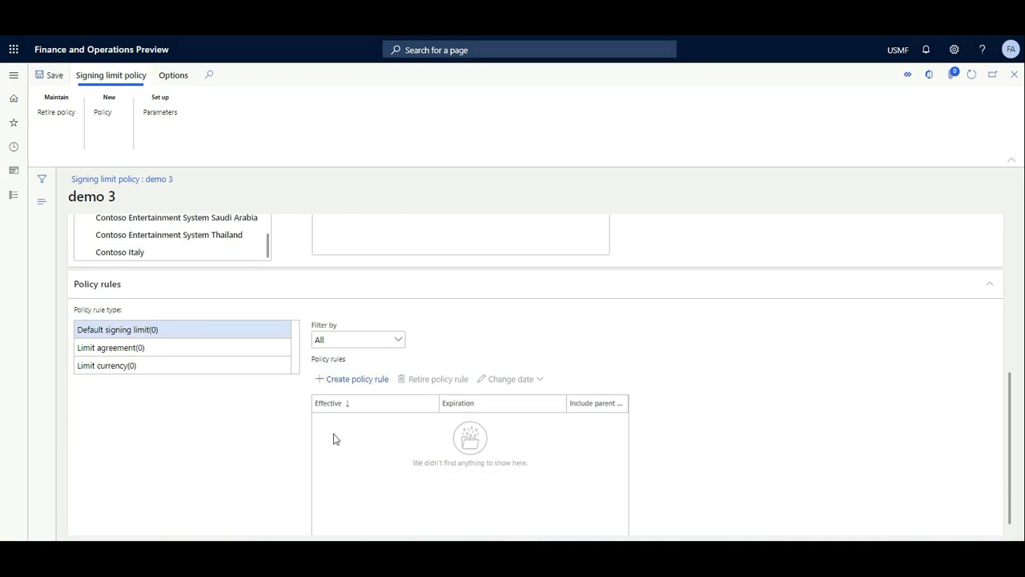
{"action": "left_click", "coordinate": [531, 128]}
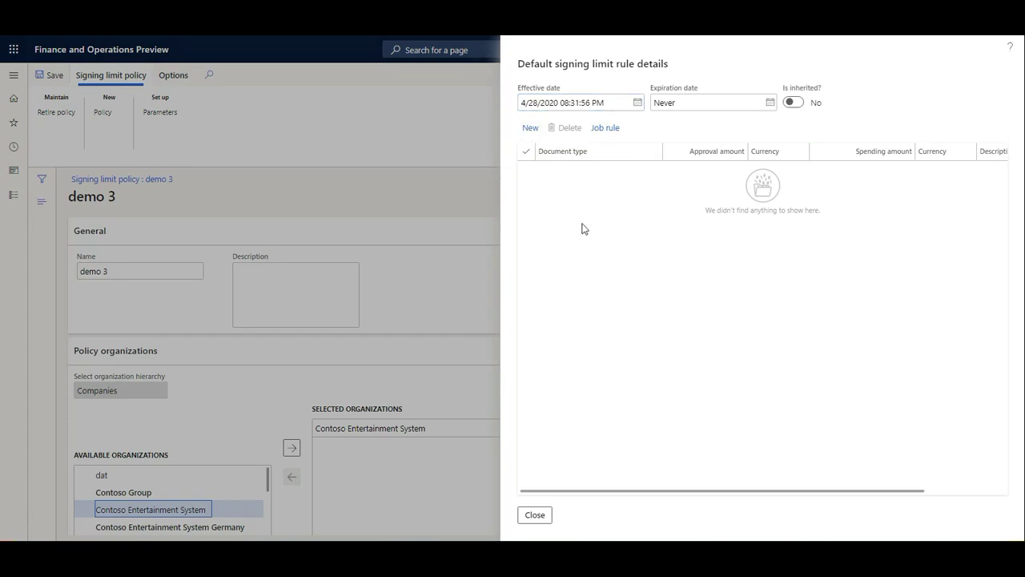
{"action": "left_click", "coordinate": [651, 169]}
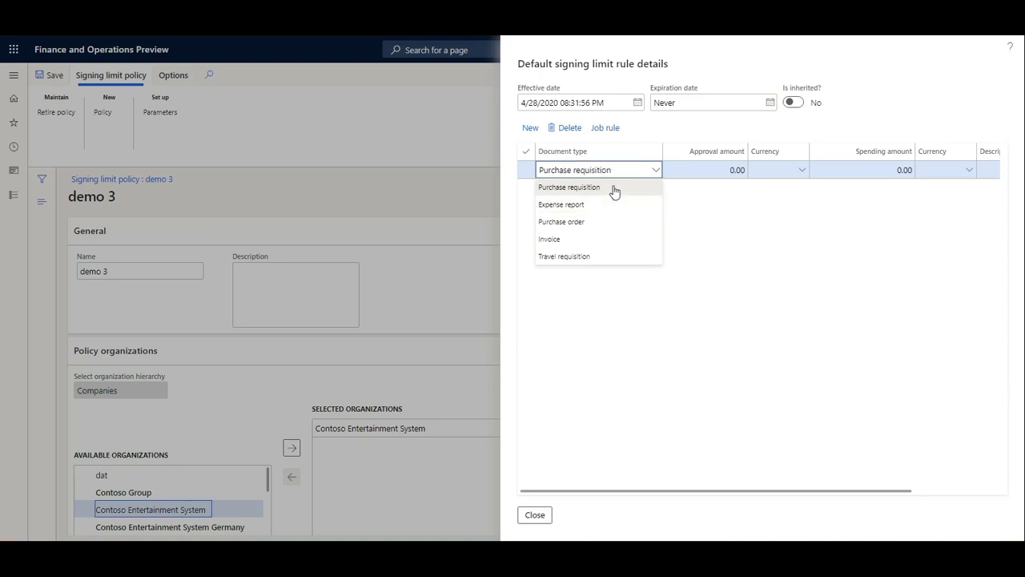
{"action": "left_click", "coordinate": [615, 188]}
Set the purchase requisition line's approval amount to 1,200.00 with currency USD.
{"action": "left_click", "coordinate": [704, 168]}
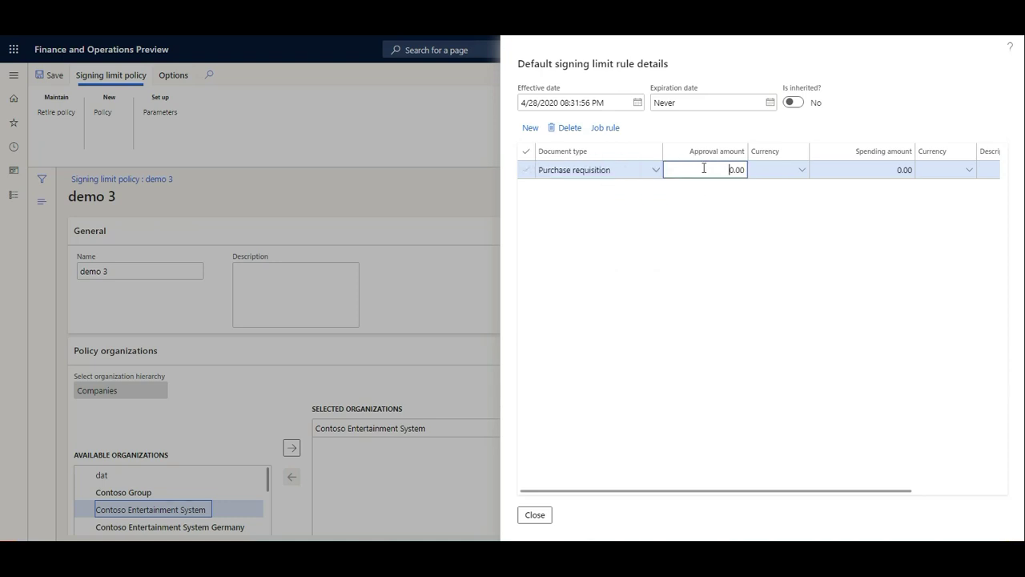
{"action": "left_click_drag", "start_coordinate": [724, 170], "coordinate": [758, 175]}
{"action": "type", "text": "1200"}
{"action": "key", "text": "Tab"}
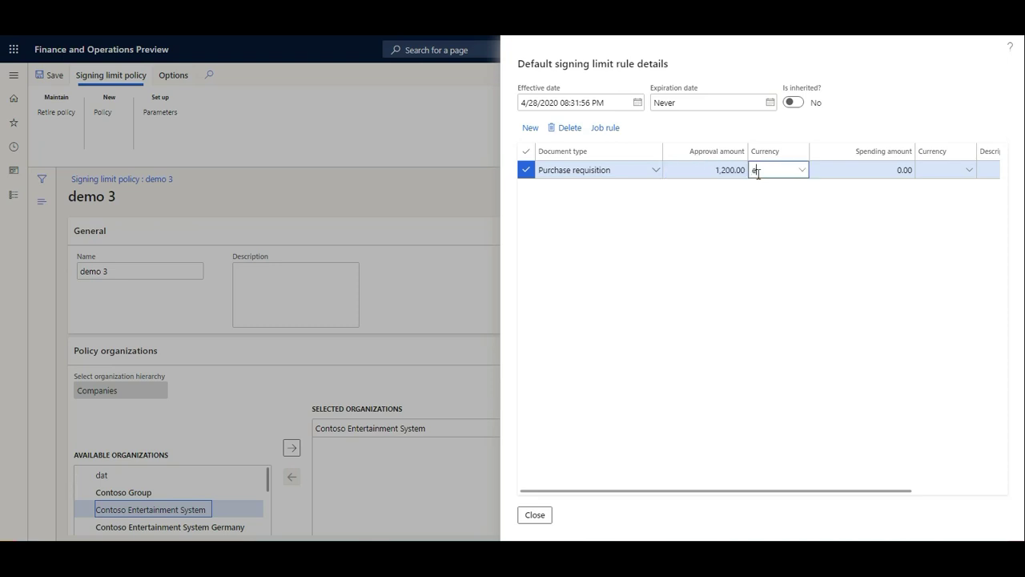
{"action": "type", "text": "usd"}
{"action": "key", "text": "Tab"}
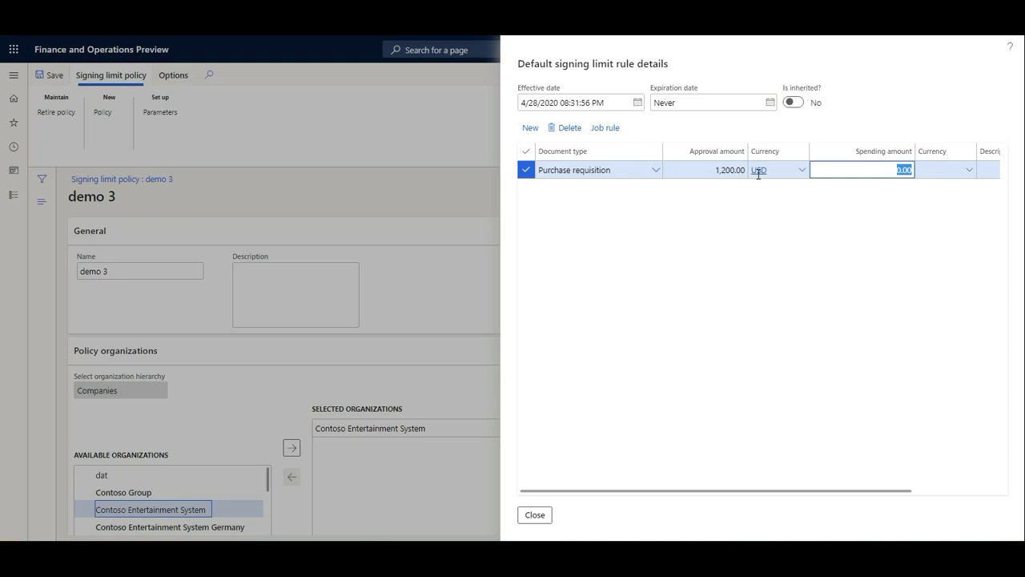
Set the line's spending amount to 500.00 USD and enter the description "testing".
{"action": "type", "text": "500"}
{"action": "key", "text": "Tab"}
{"action": "type", "text": "usd"}
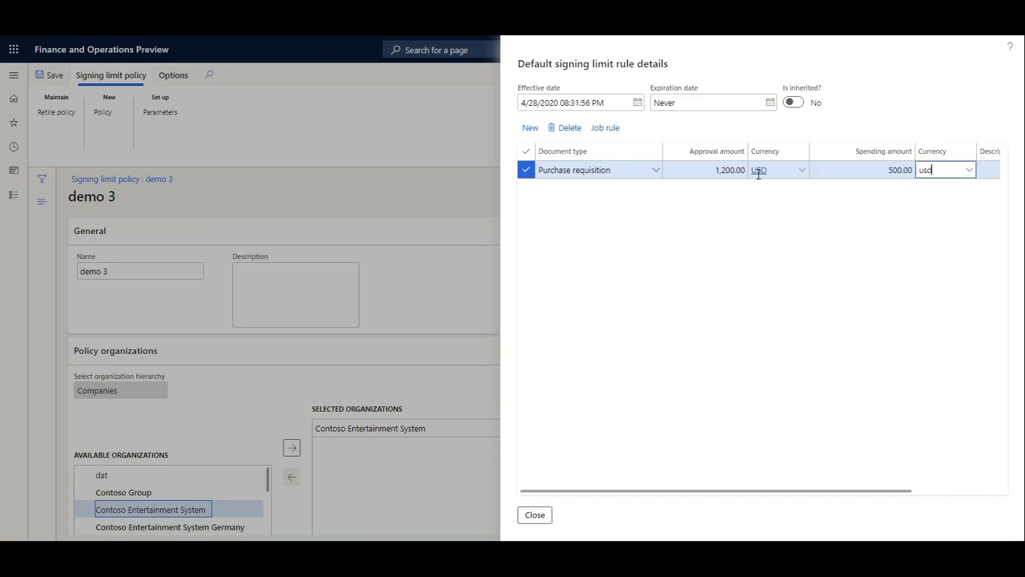
{"action": "key", "text": "Tab"}
{"action": "type", "text": "testing"}
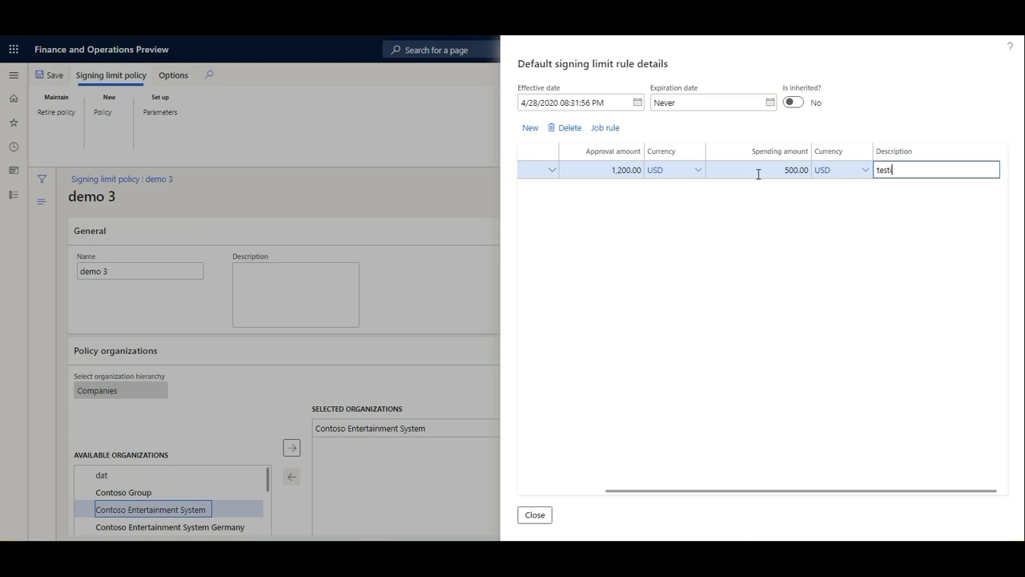
Assign the Accountant job to the rule line through its job rule, and close the rule details.
{"action": "left_click", "coordinate": [623, 254]}
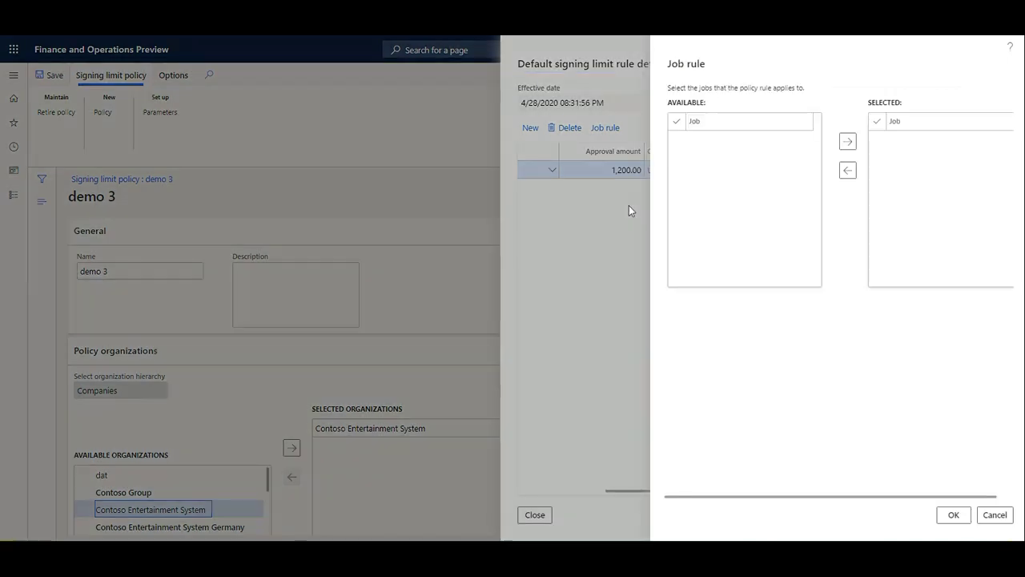
{"action": "left_click", "coordinate": [677, 163]}
{"action": "left_click", "coordinate": [847, 141]}
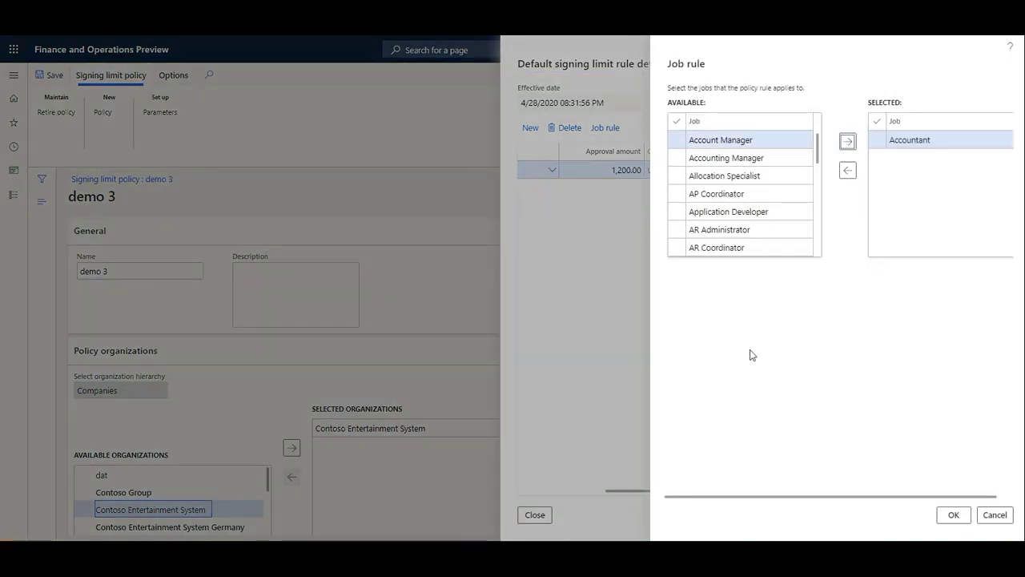
{"action": "left_click", "coordinate": [955, 515]}
{"action": "left_click", "coordinate": [534, 515]}
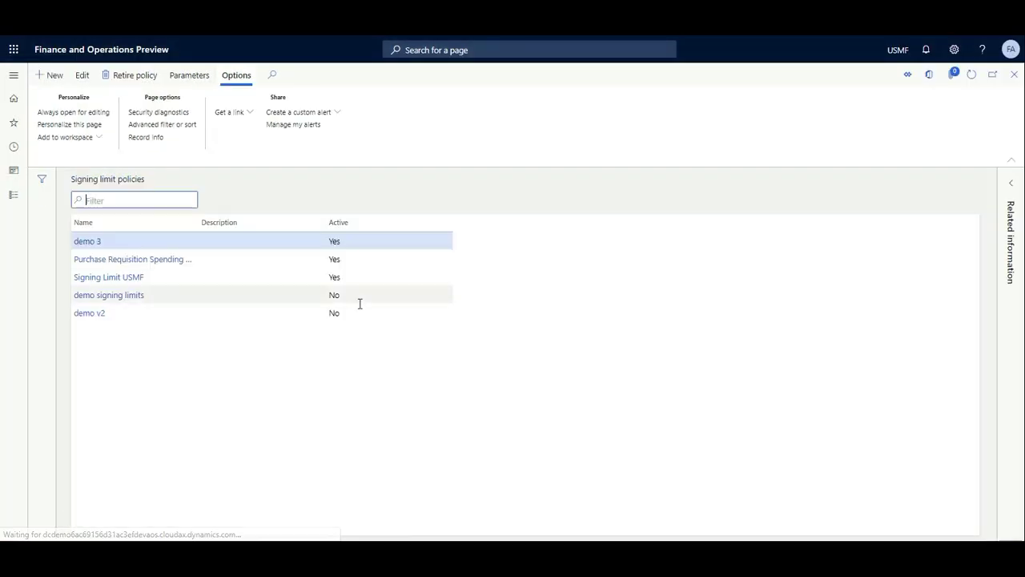
Open the Signing Limit USMF policy's default signing limit rule that is effective 4/26/2020 10:34:00 PM.
{"action": "left_click", "coordinate": [116, 280]}
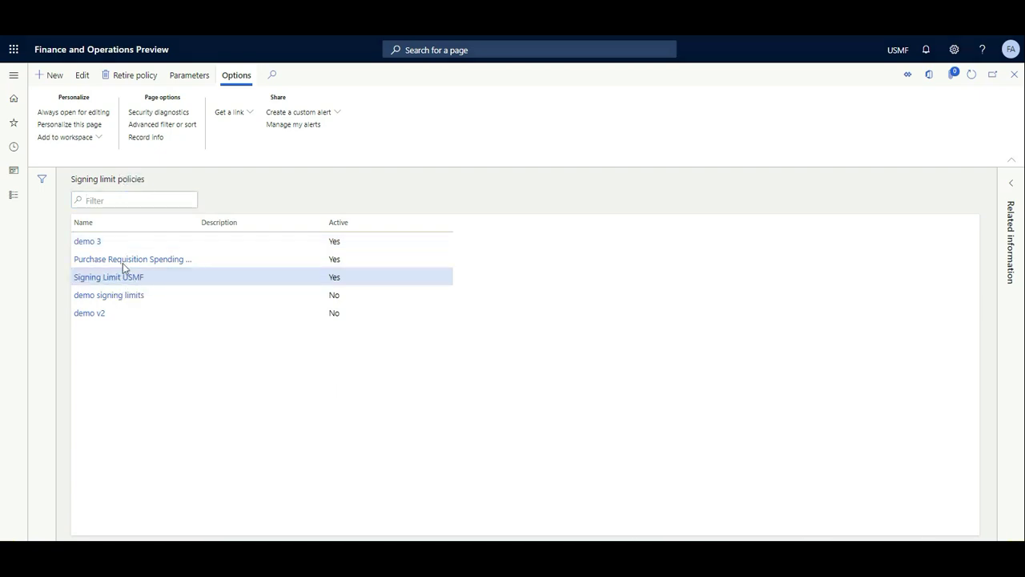
{"action": "left_click", "coordinate": [109, 277]}
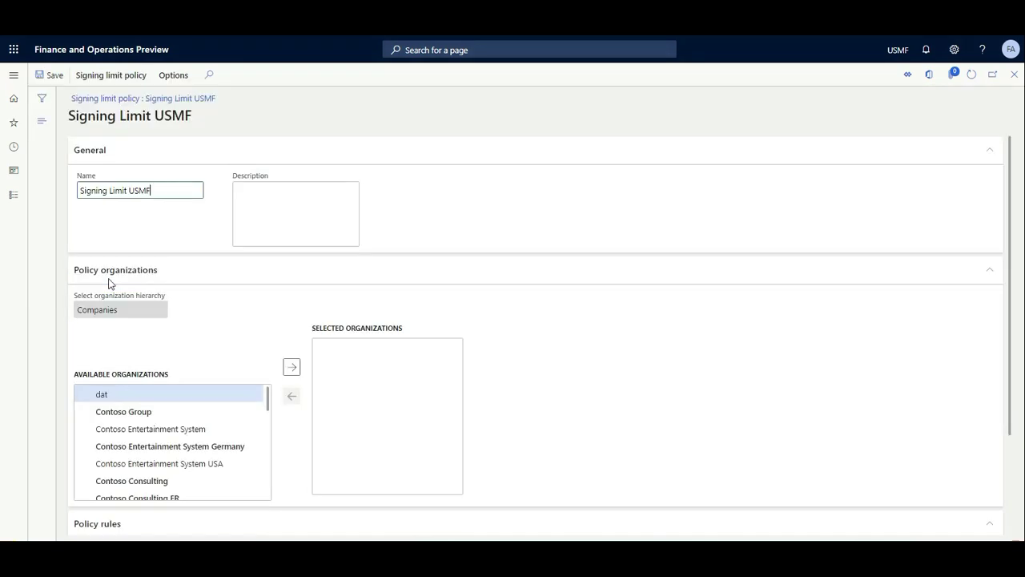
{"action": "scroll", "coordinate": [224, 326], "scroll_direction": "down", "scroll_amount": 2}
{"action": "scroll", "coordinate": [231, 377], "scroll_direction": "down", "scroll_amount": 3}
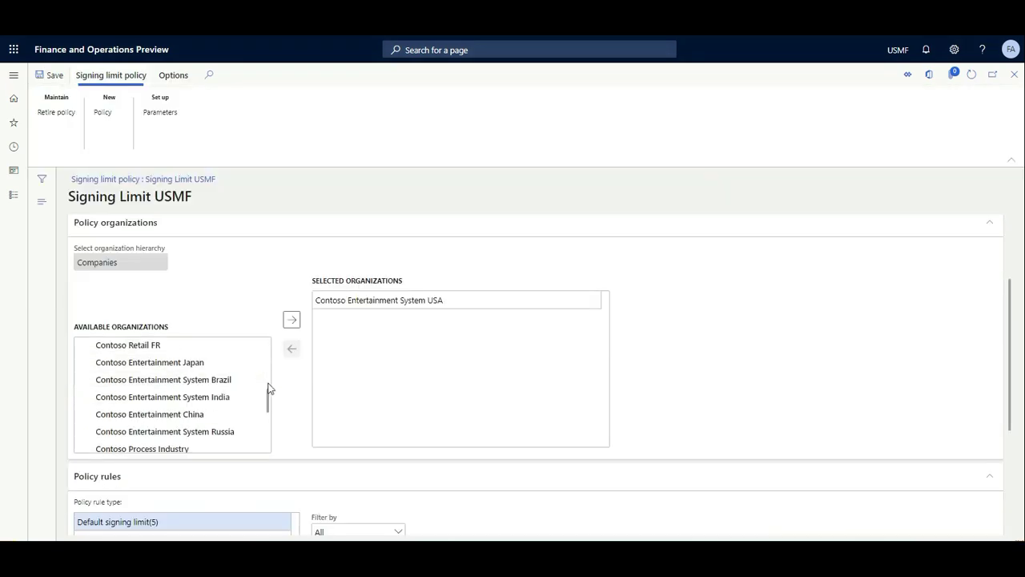
{"action": "scroll", "coordinate": [378, 372], "scroll_direction": "down", "scroll_amount": 3}
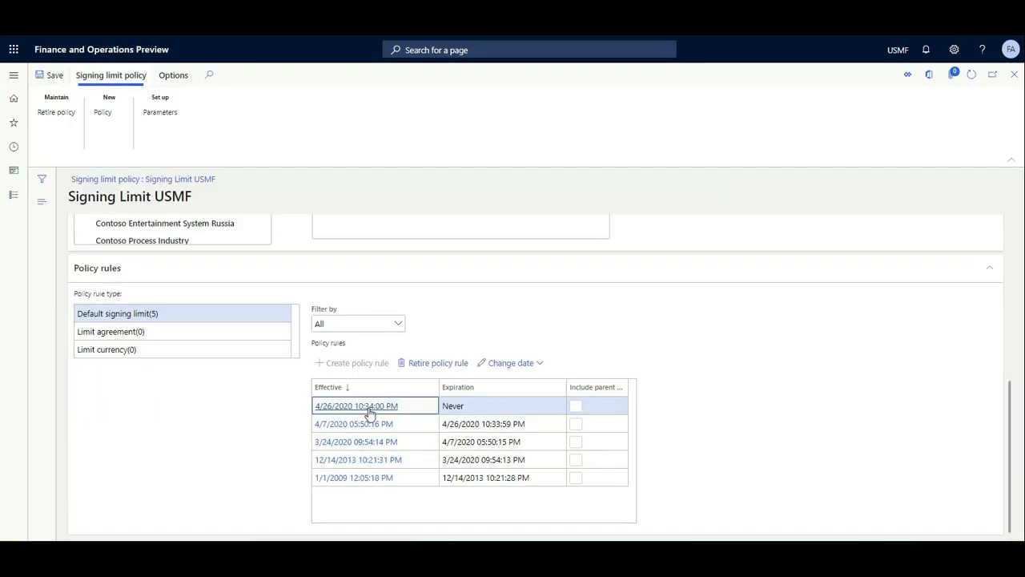
{"action": "left_click", "coordinate": [370, 406]}
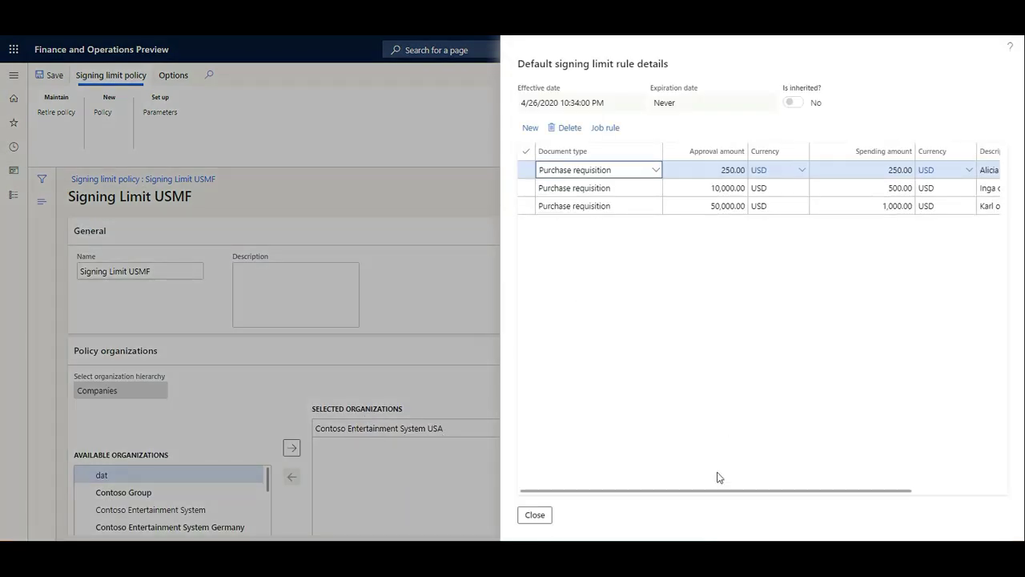
{"action": "left_click_drag", "start_coordinate": [714, 491], "coordinate": [769, 491]}
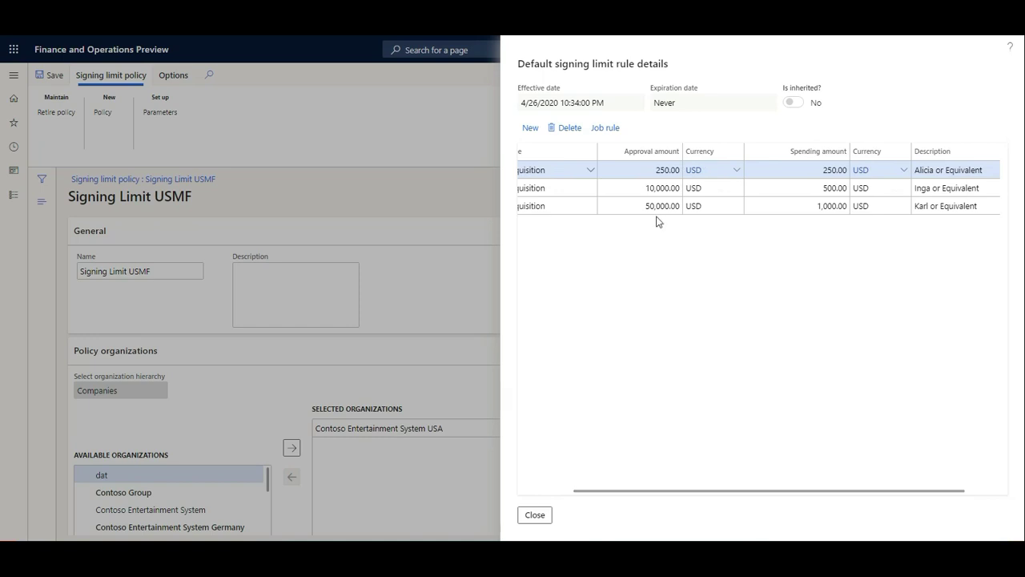
Set the approval amount of the first purchase requisition line to 0.01.
{"action": "left_click", "coordinate": [662, 169]}
{"action": "type", "text": "0.01"}
{"action": "left_click", "coordinate": [690, 170]}
{"action": "key", "text": "Tab"}
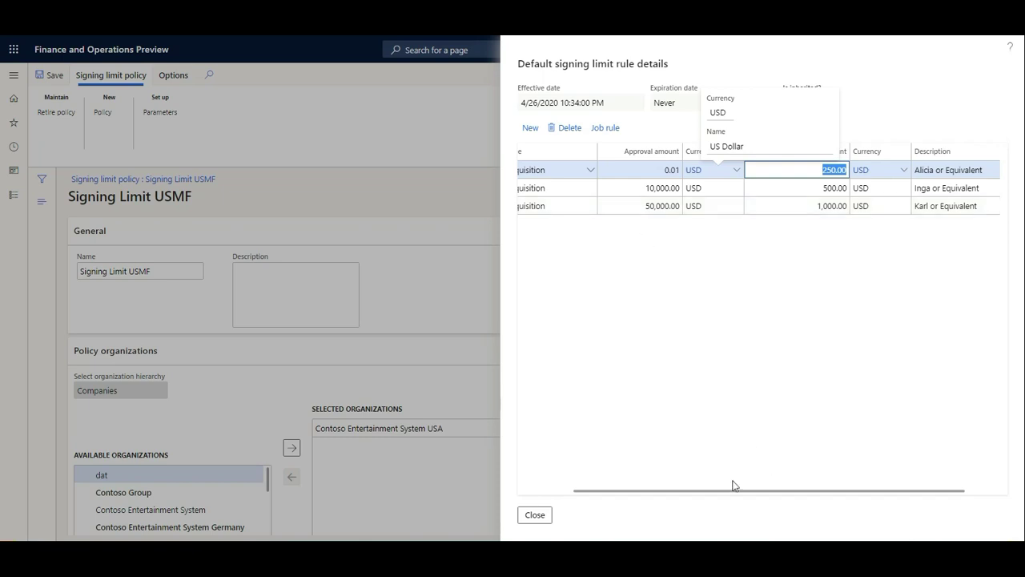
Check the job rule of each of the three purchase requisition lines and close the rule details.
{"action": "left_click", "coordinate": [601, 130]}
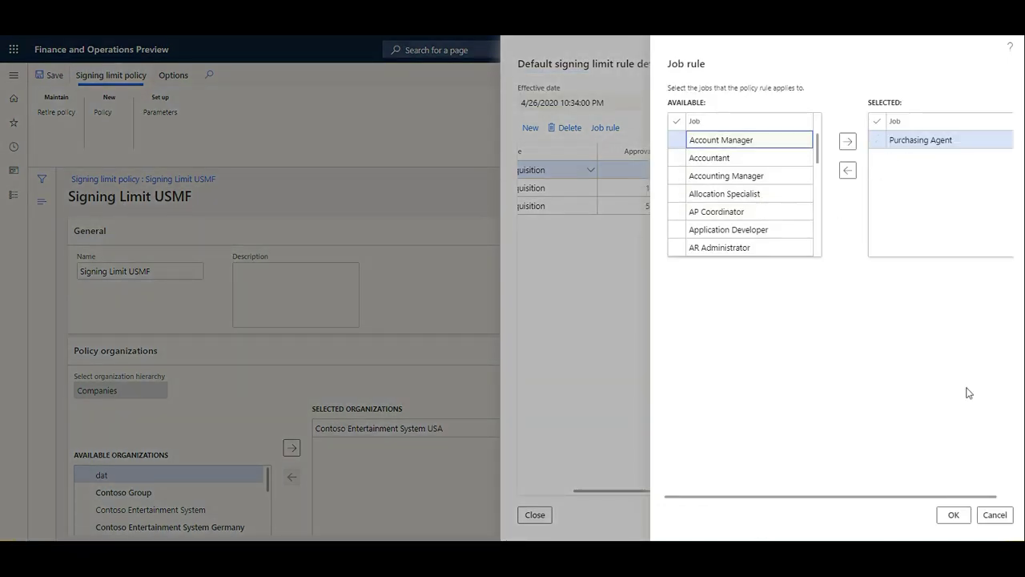
{"action": "left_click", "coordinate": [1002, 517]}
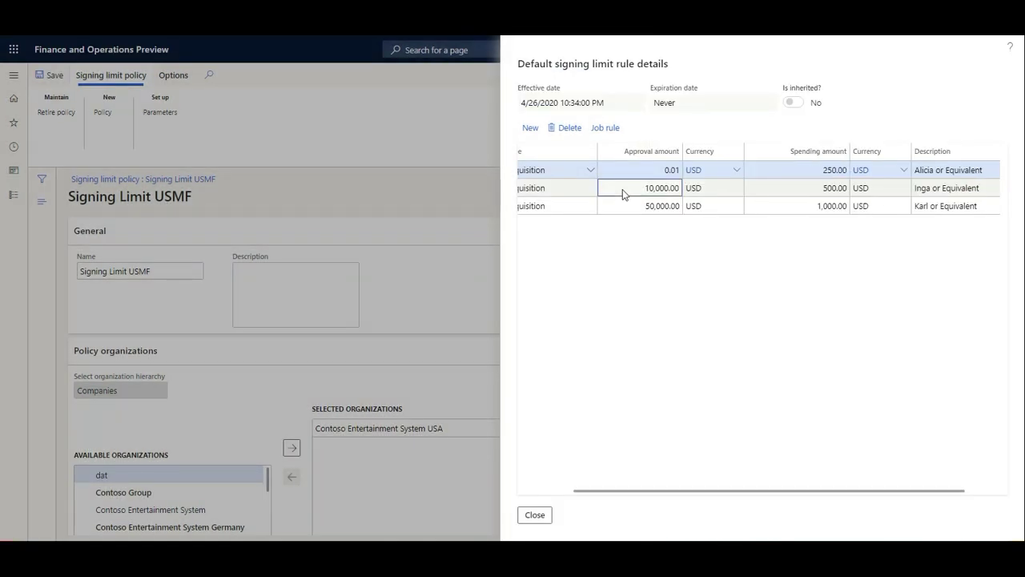
{"action": "left_click", "coordinate": [622, 190]}
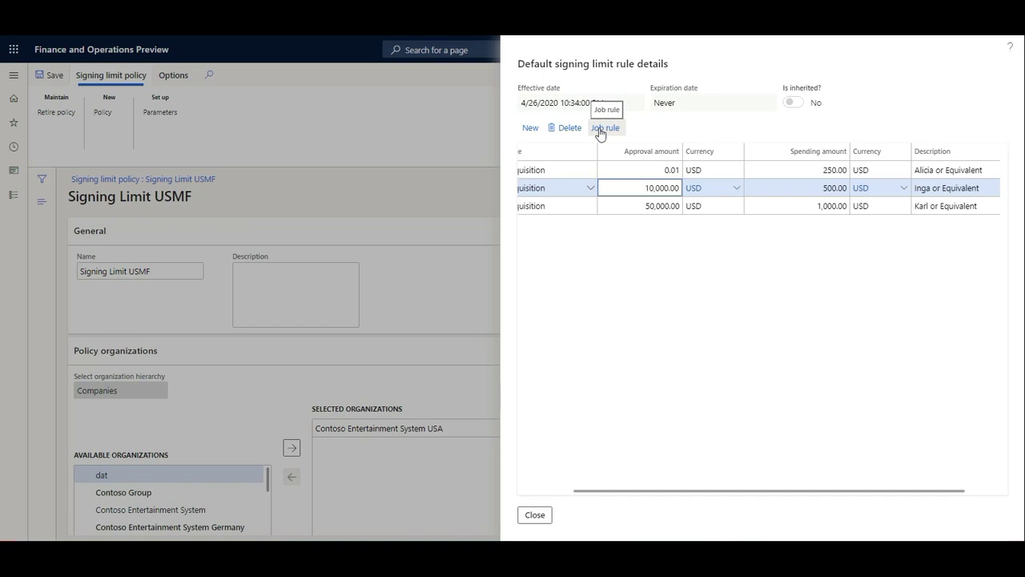
{"action": "left_click", "coordinate": [603, 128]}
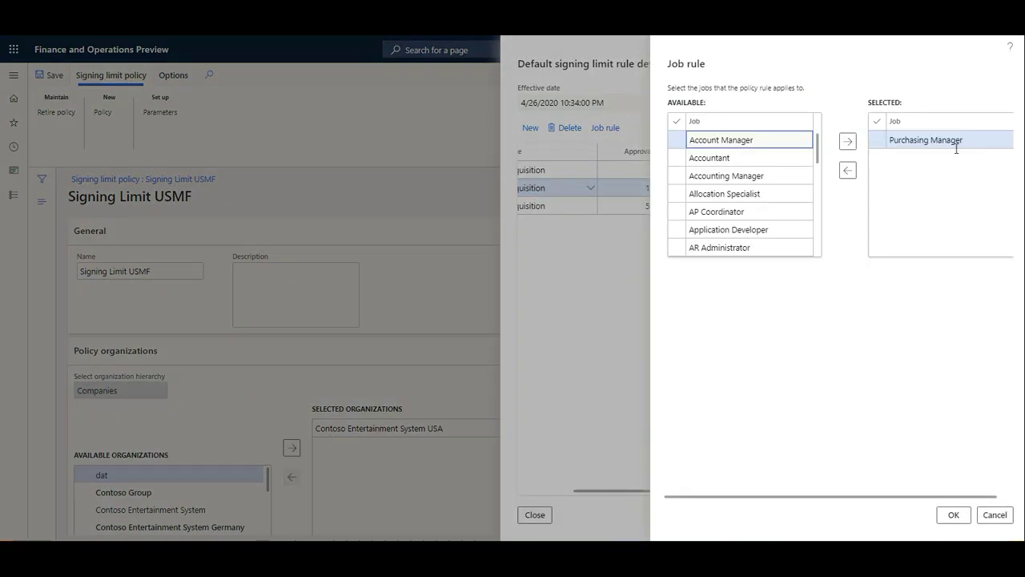
{"action": "left_click", "coordinate": [996, 515]}
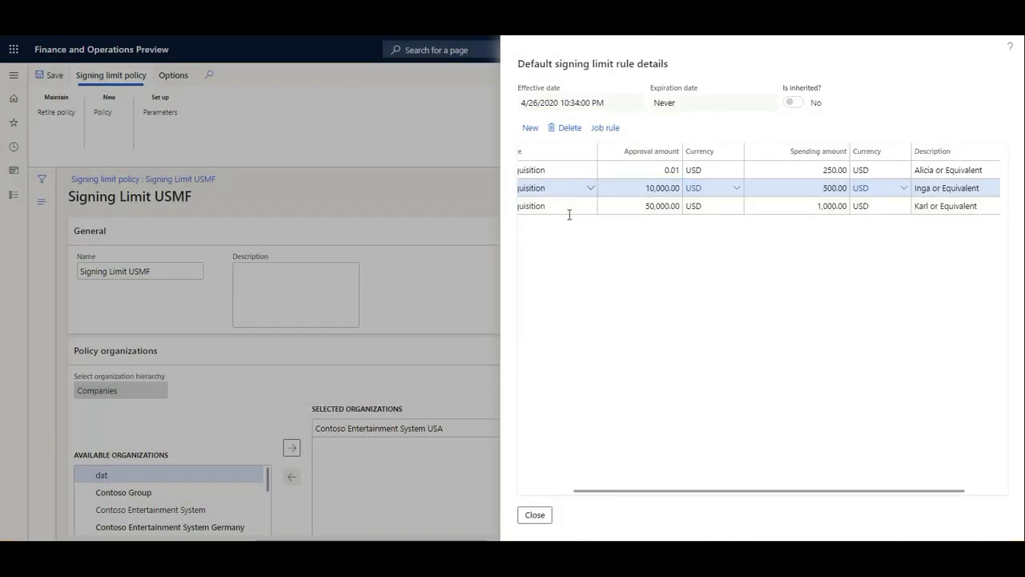
{"action": "left_click", "coordinate": [570, 212]}
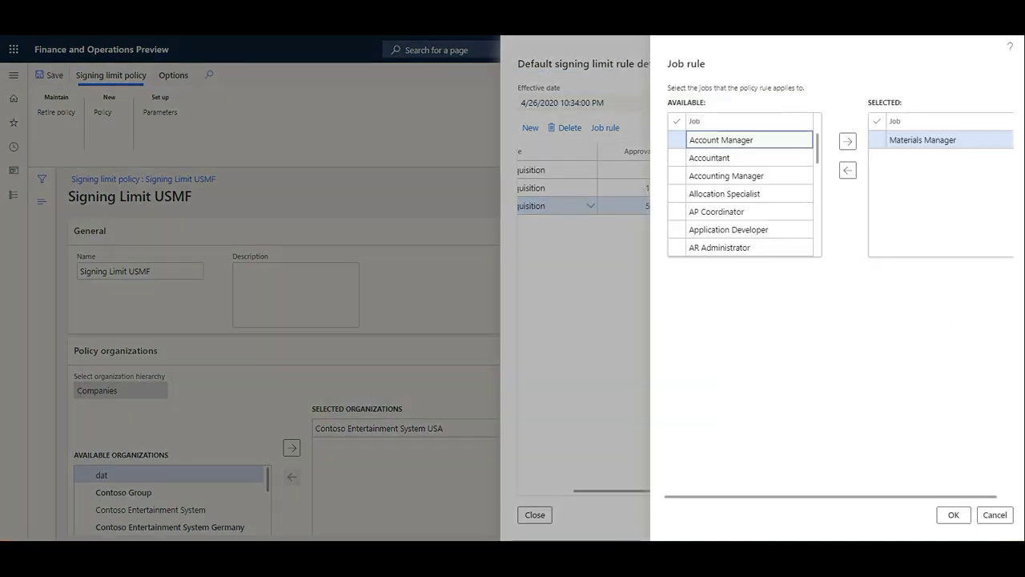
{"action": "left_click", "coordinate": [953, 514]}
{"action": "left_click", "coordinate": [547, 519]}
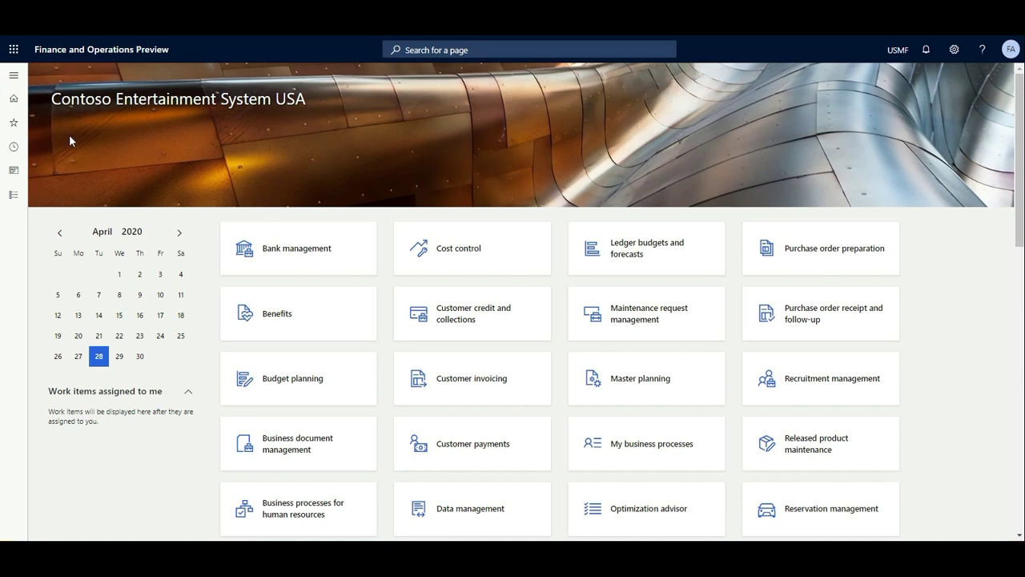
Open the list of all positions in the Human resources module.
{"action": "left_click", "coordinate": [13, 77]}
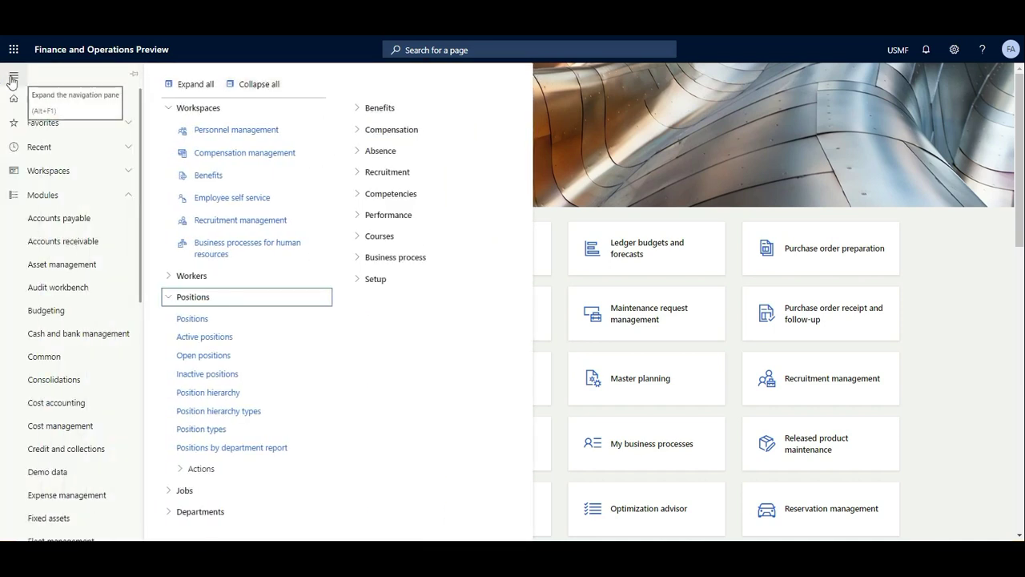
{"action": "scroll", "coordinate": [75, 313], "scroll_direction": "down", "scroll_amount": 3}
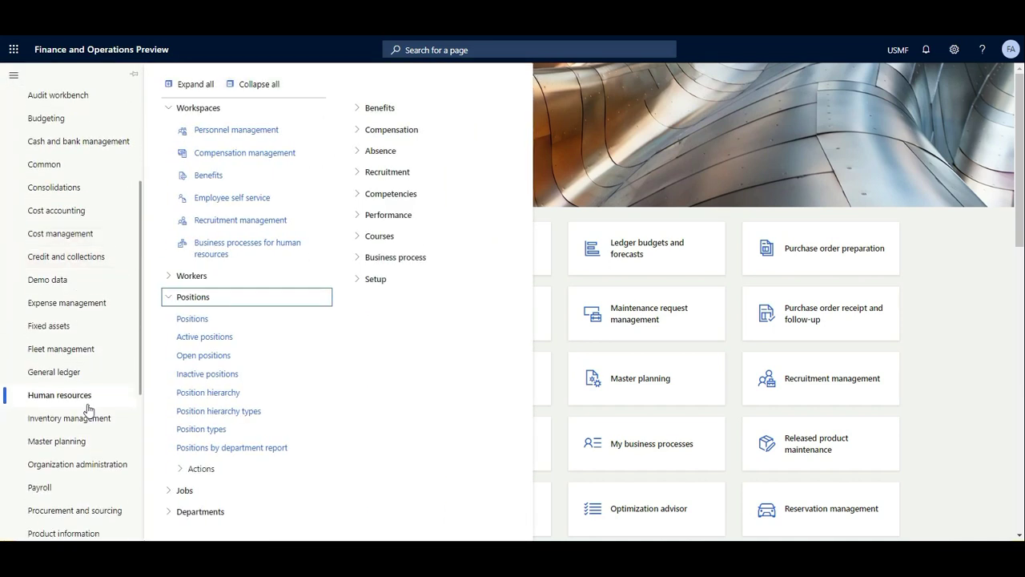
{"action": "left_click", "coordinate": [191, 319]}
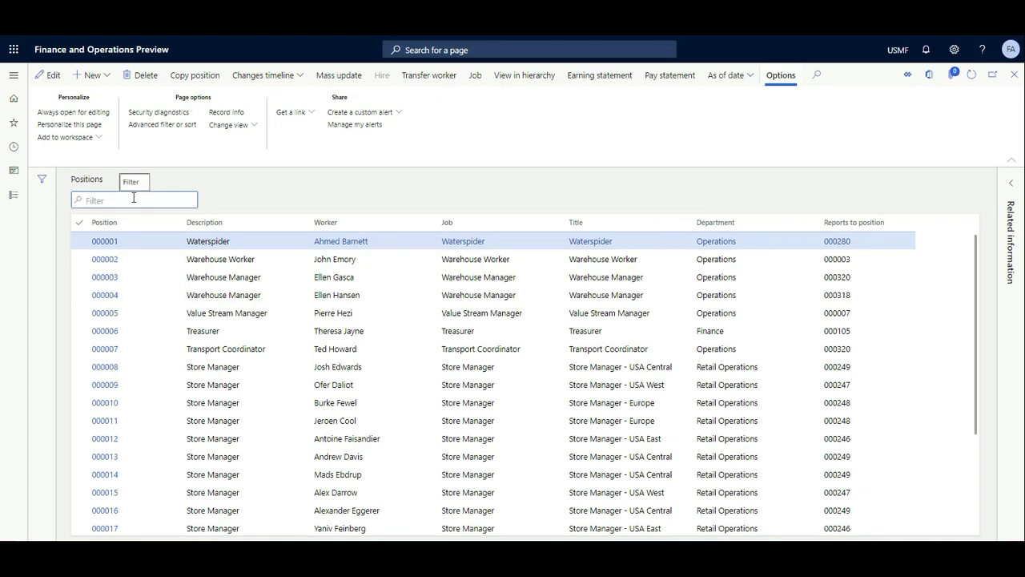
Filter the positions list by "purchasing".
{"action": "type", "text": "purch"}
{"action": "key", "text": "BackSpace"}
{"action": "type", "text": "chasing"}
{"action": "double_click", "coordinate": [134, 199]}
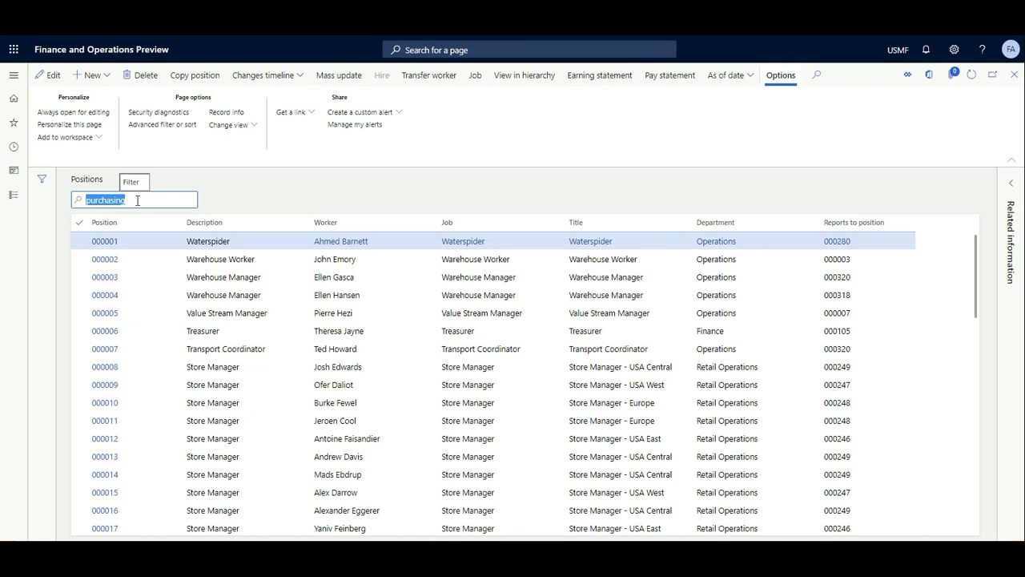
{"action": "key", "text": "Return"}
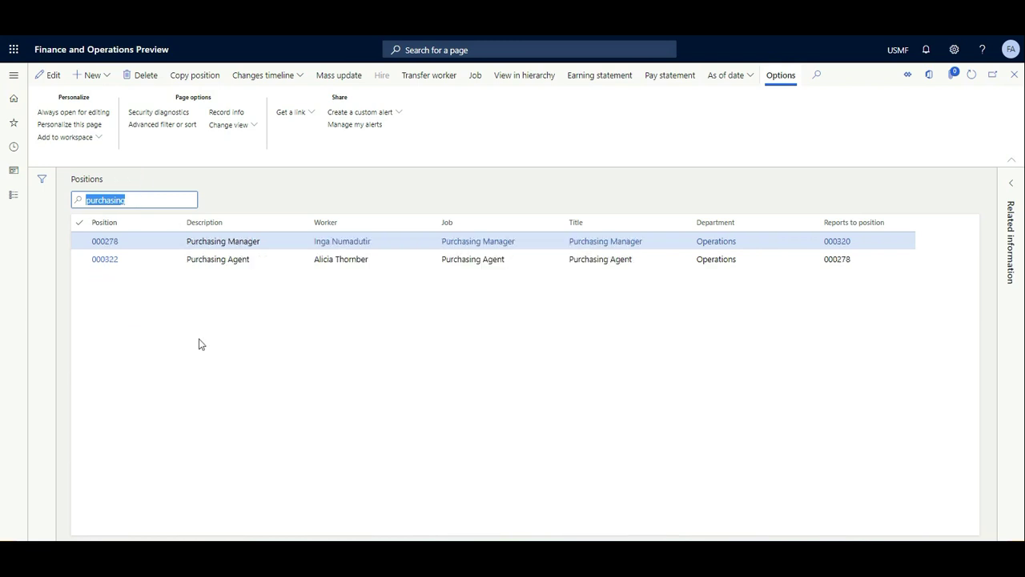
View the Purchasing Agent position in the hierarchy, trace the reporting line up to the Materials Manager, and close the hierarchy.
{"action": "left_click", "coordinate": [325, 259]}
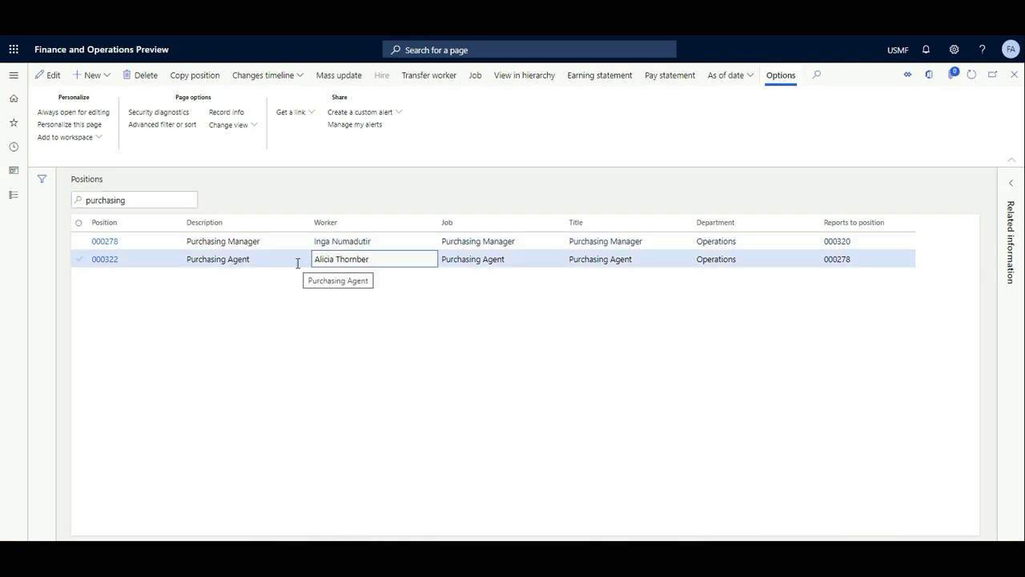
{"action": "key", "text": "ctrl+space"}
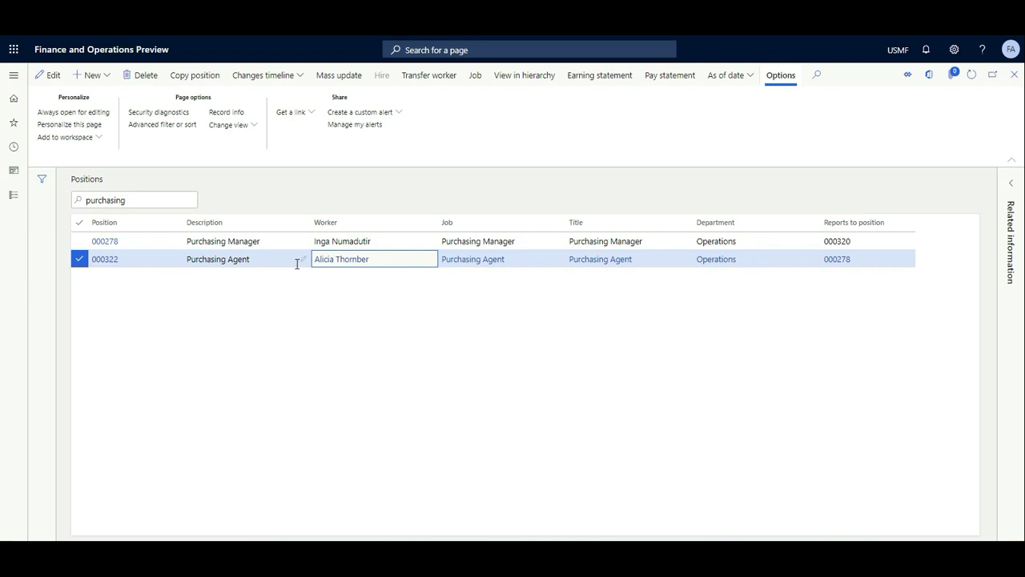
{"action": "left_click", "coordinate": [528, 81]}
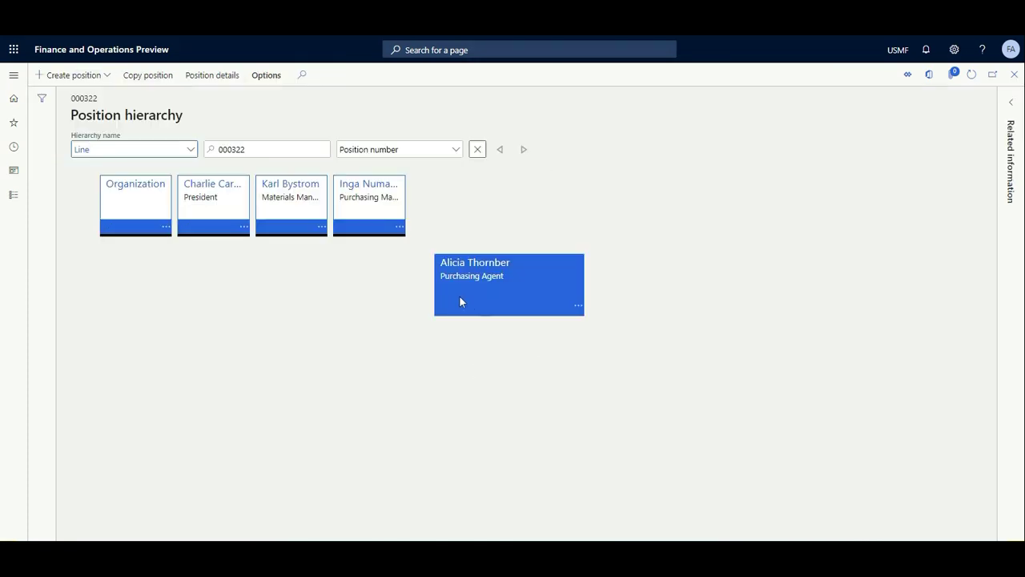
{"action": "left_click", "coordinate": [400, 232]}
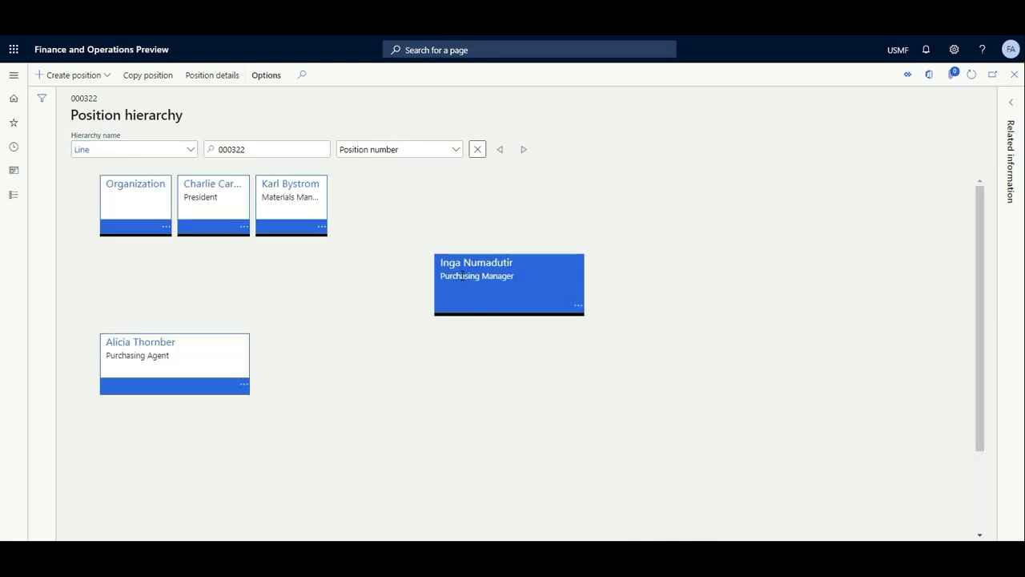
{"action": "left_click", "coordinate": [323, 234]}
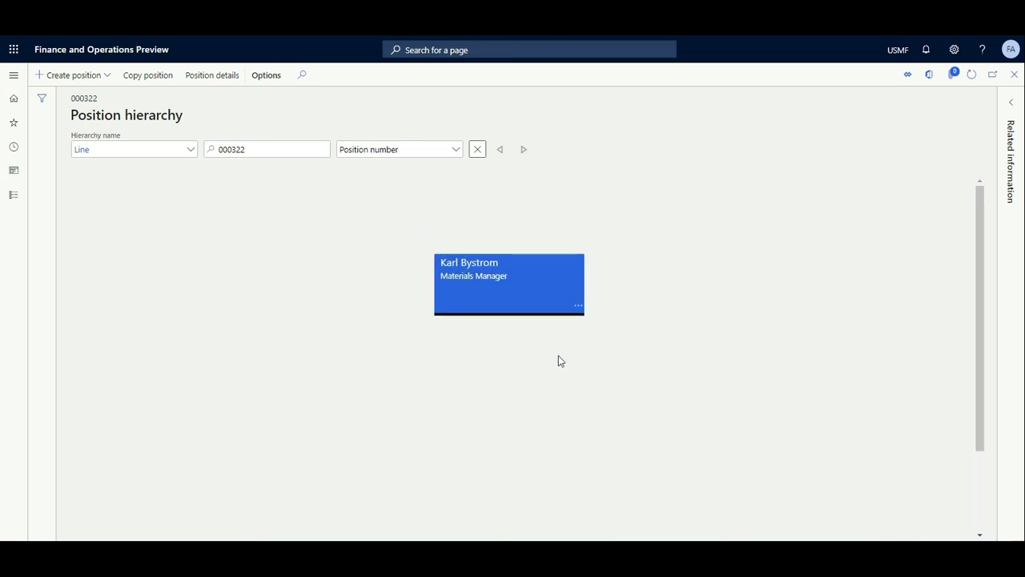
{"action": "scroll", "coordinate": [484, 270], "scroll_direction": "down", "scroll_amount": 1}
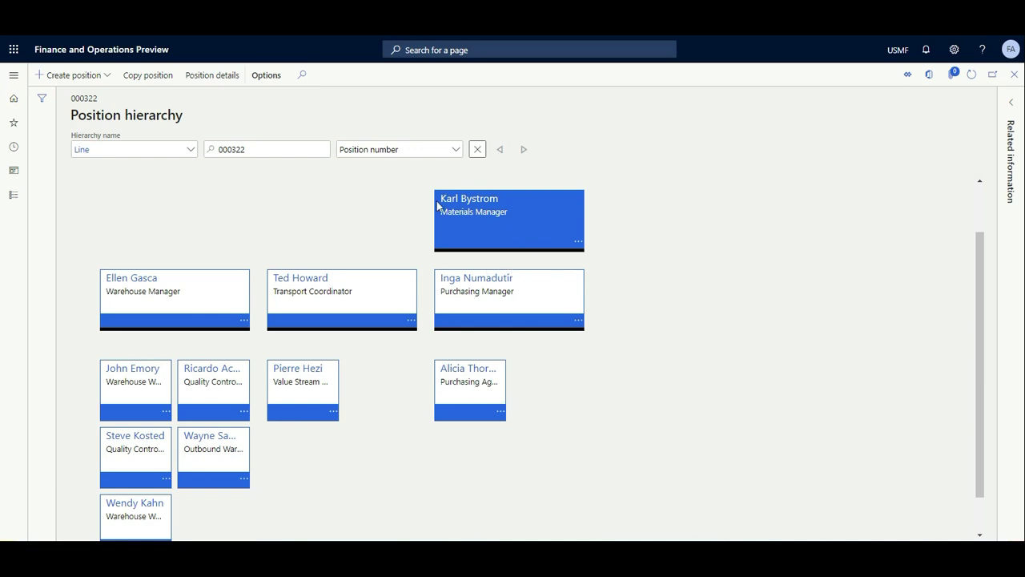
{"action": "left_click", "coordinate": [1014, 74]}
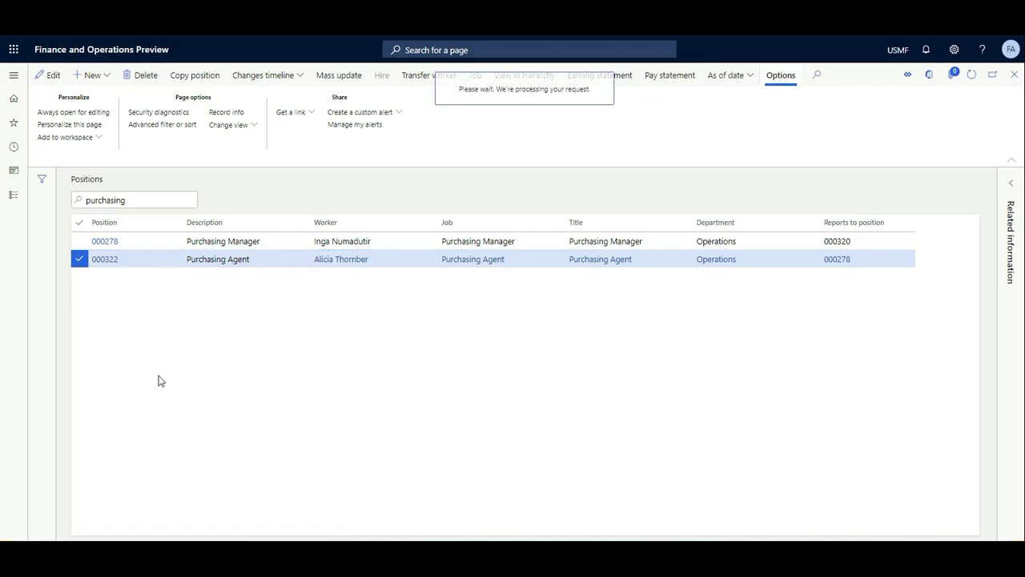
Check the Reports to position details of the Purchasing Agent position and of the Purchasing Manager position it reports to.
{"action": "scroll", "coordinate": [162, 370], "scroll_direction": "down", "scroll_amount": 3}
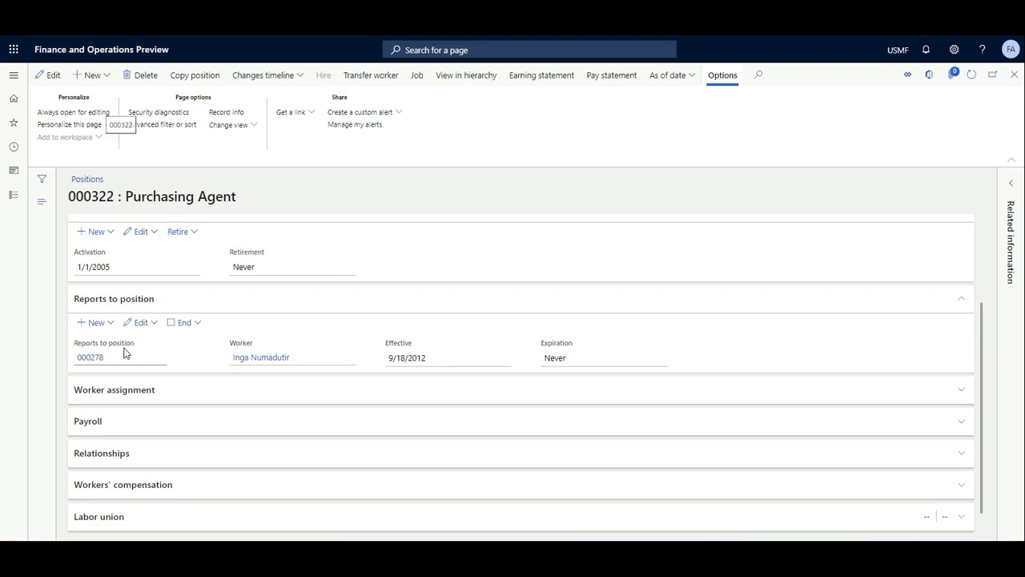
{"action": "scroll", "coordinate": [128, 355], "scroll_direction": "up", "scroll_amount": 3}
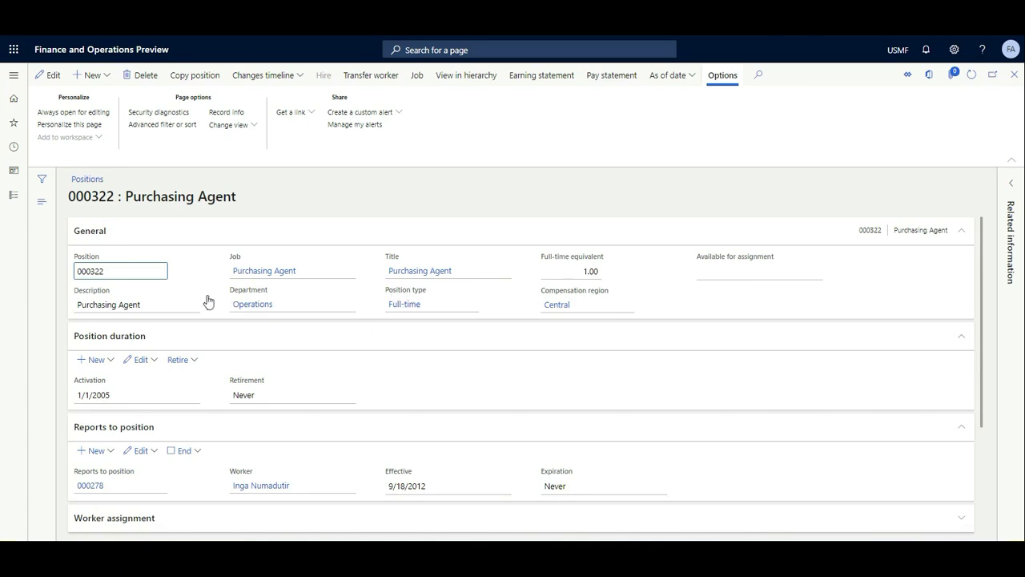
{"action": "scroll", "coordinate": [160, 336], "scroll_direction": "down", "scroll_amount": 3}
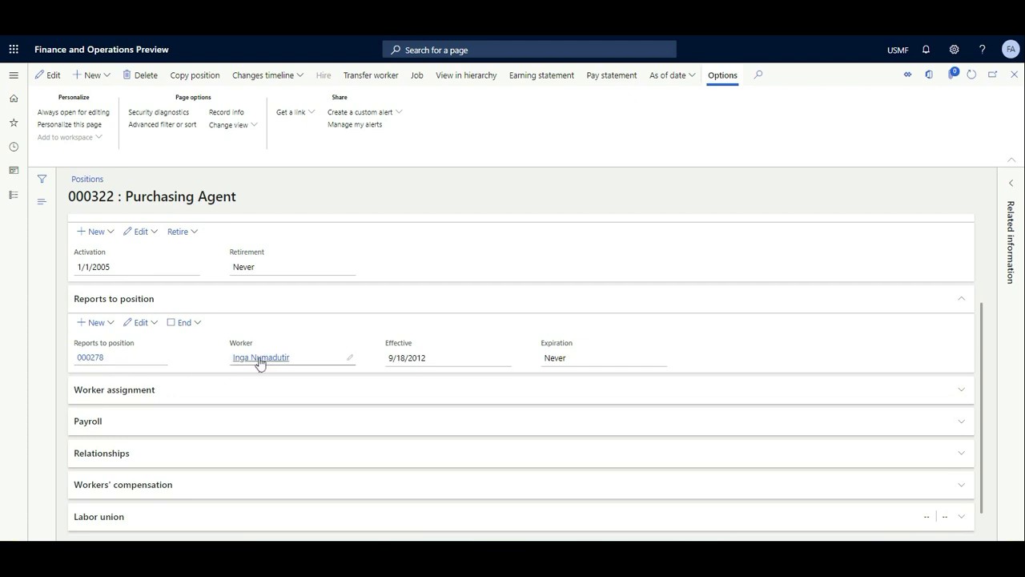
{"action": "left_click", "coordinate": [90, 358]}
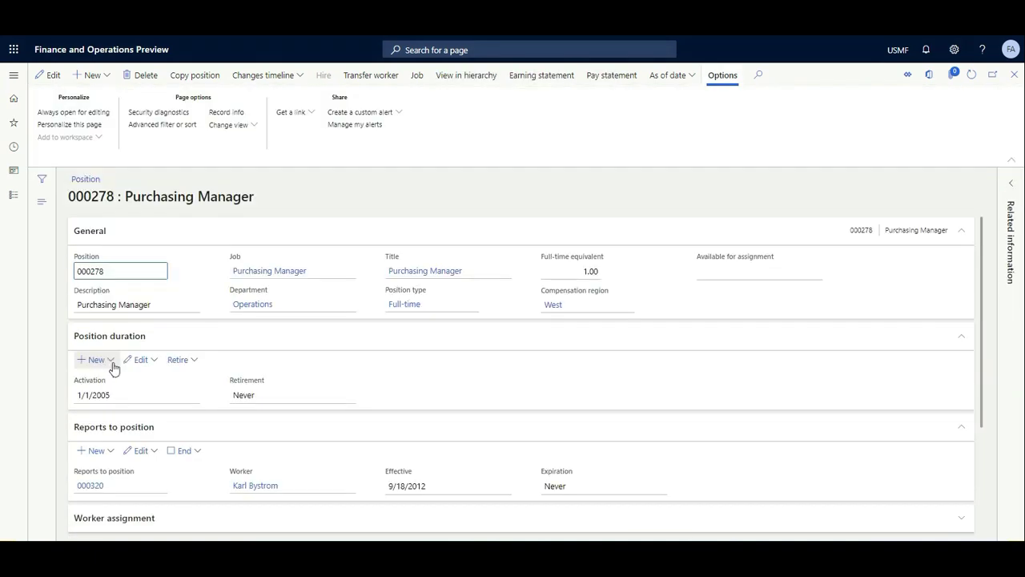
{"action": "scroll", "coordinate": [446, 362], "scroll_direction": "down", "scroll_amount": 2}
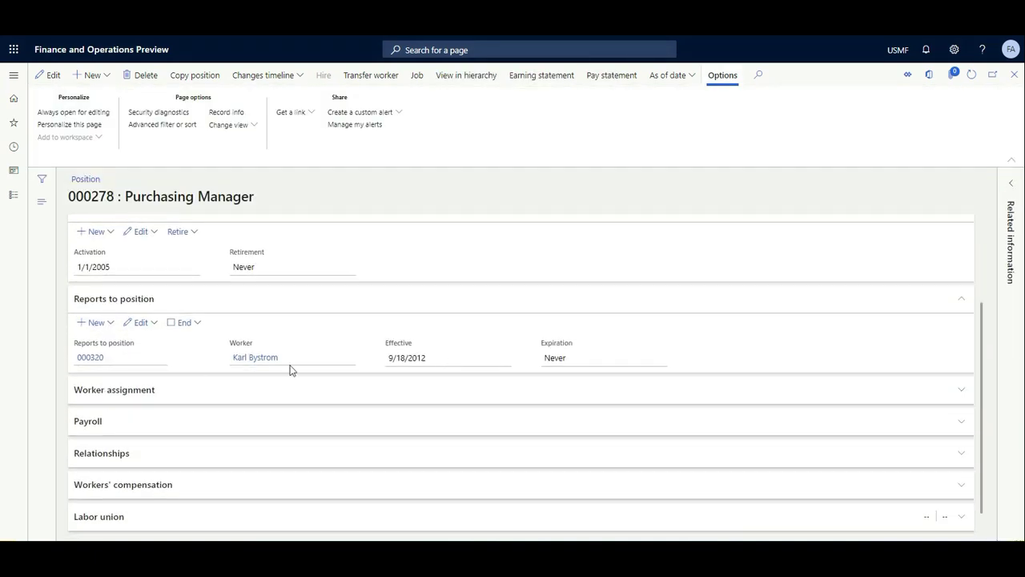
{"action": "scroll", "coordinate": [151, 323], "scroll_direction": "up", "scroll_amount": 2}
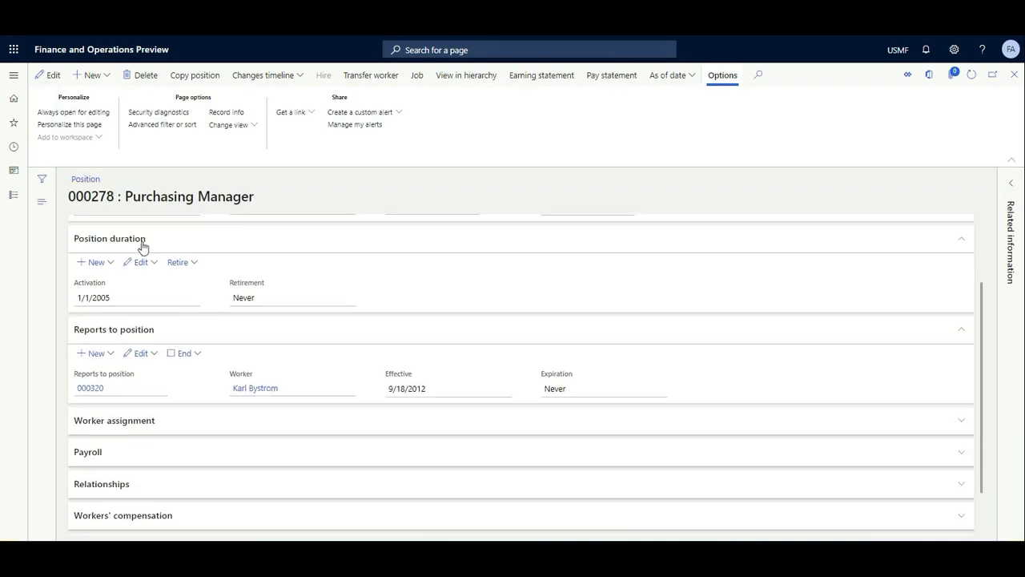
{"action": "scroll", "coordinate": [117, 405], "scroll_direction": "down", "scroll_amount": 1}
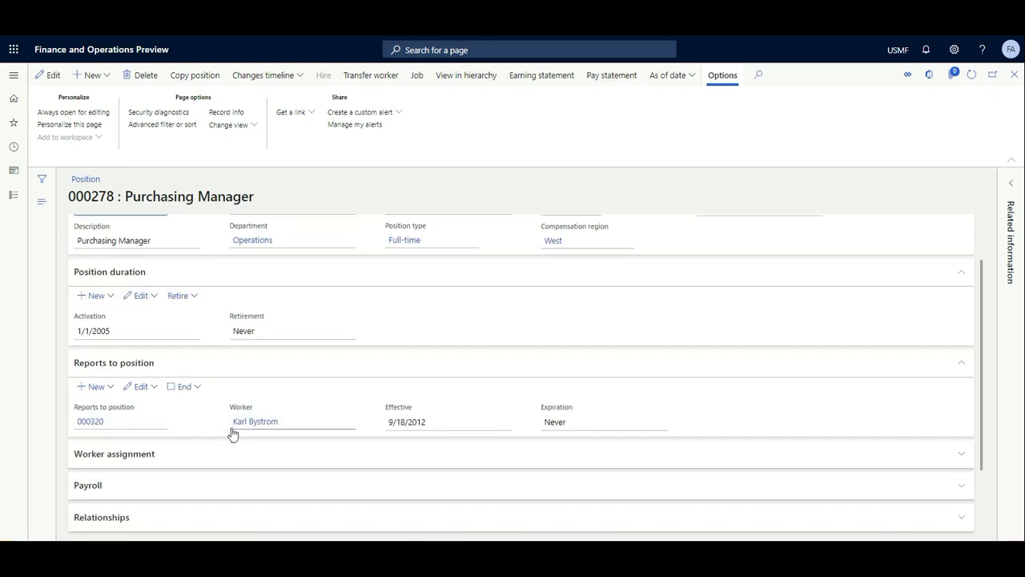
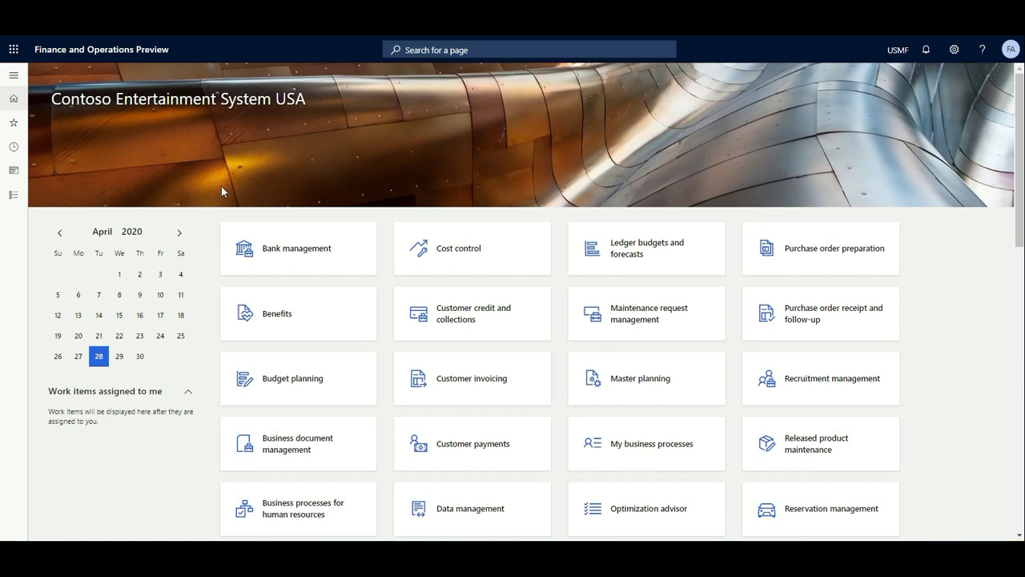
Open the Procurement and sourcing workflows list in the Procurement and sourcing module.
{"action": "left_click", "coordinate": [464, 51]}
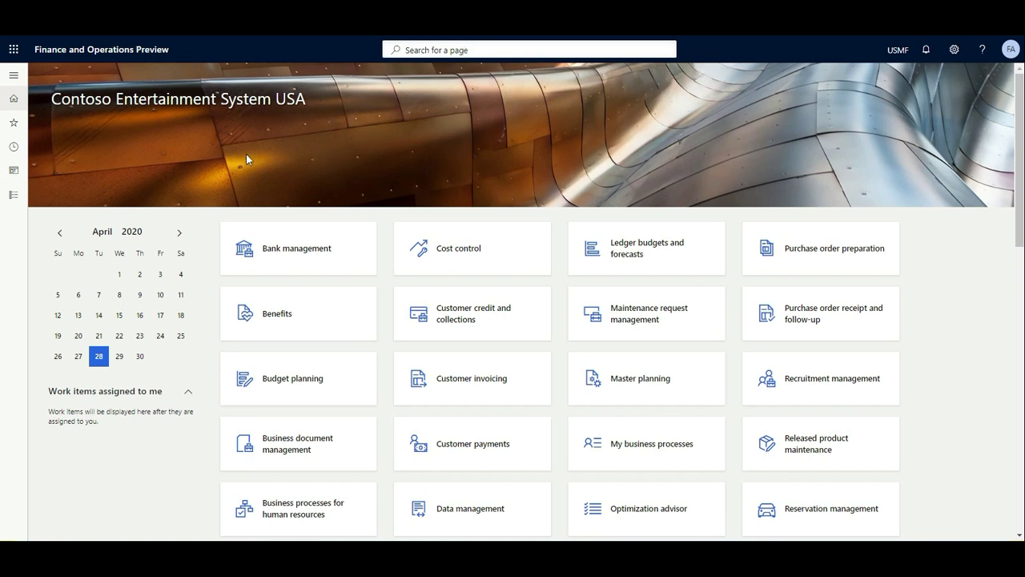
{"action": "left_click", "coordinate": [13, 74]}
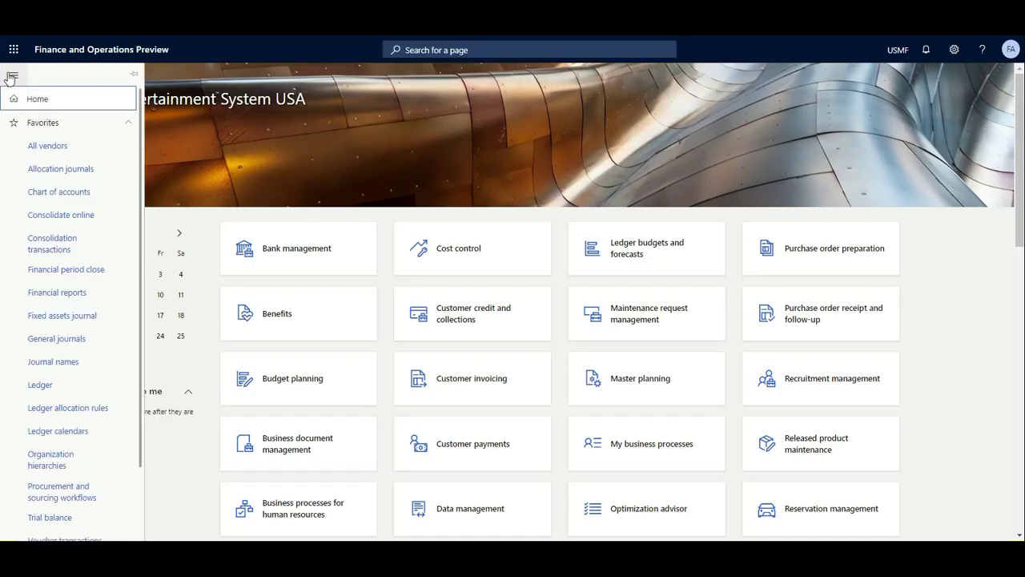
{"action": "left_click", "coordinate": [95, 124]}
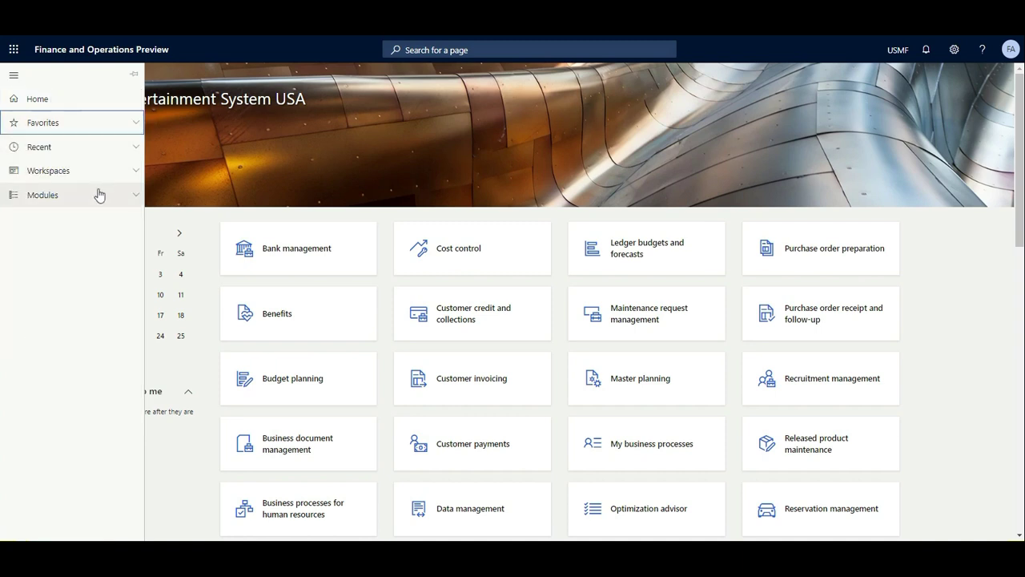
{"action": "left_click", "coordinate": [98, 195]}
{"action": "scroll", "coordinate": [112, 251], "scroll_direction": "down", "scroll_amount": 5}
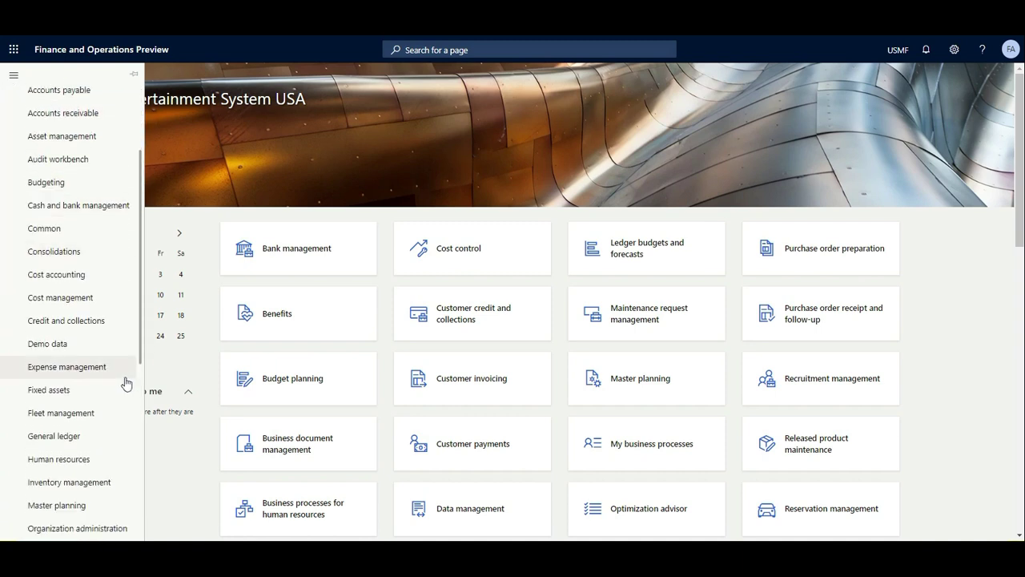
{"action": "left_click", "coordinate": [120, 453]}
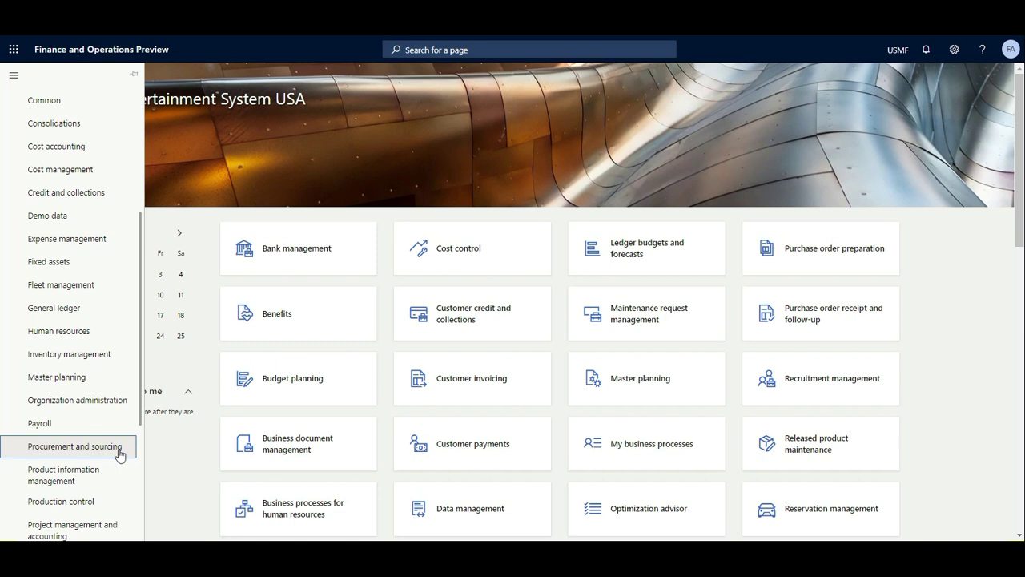
{"action": "left_click", "coordinate": [96, 453]}
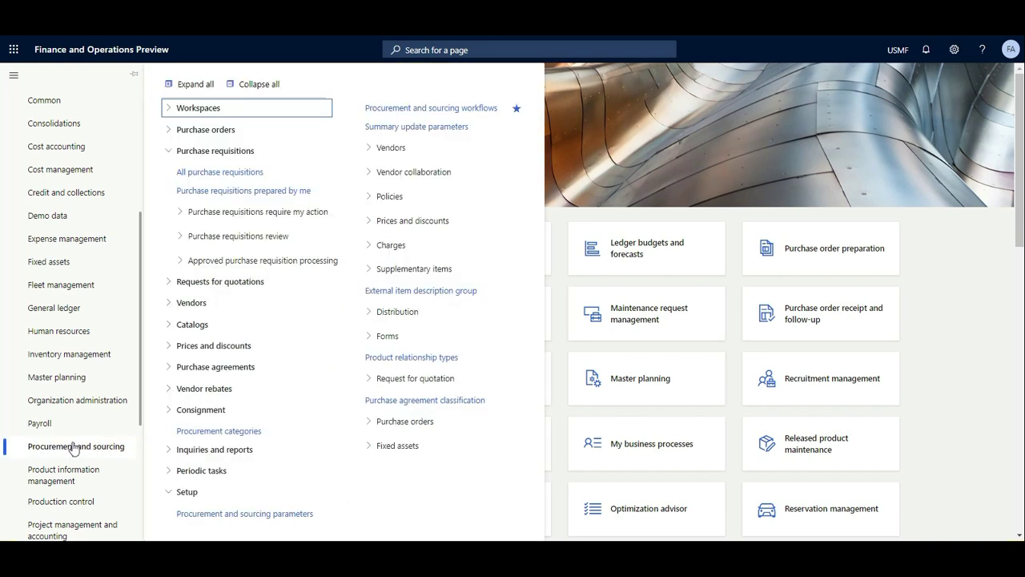
{"action": "left_click", "coordinate": [422, 109]}
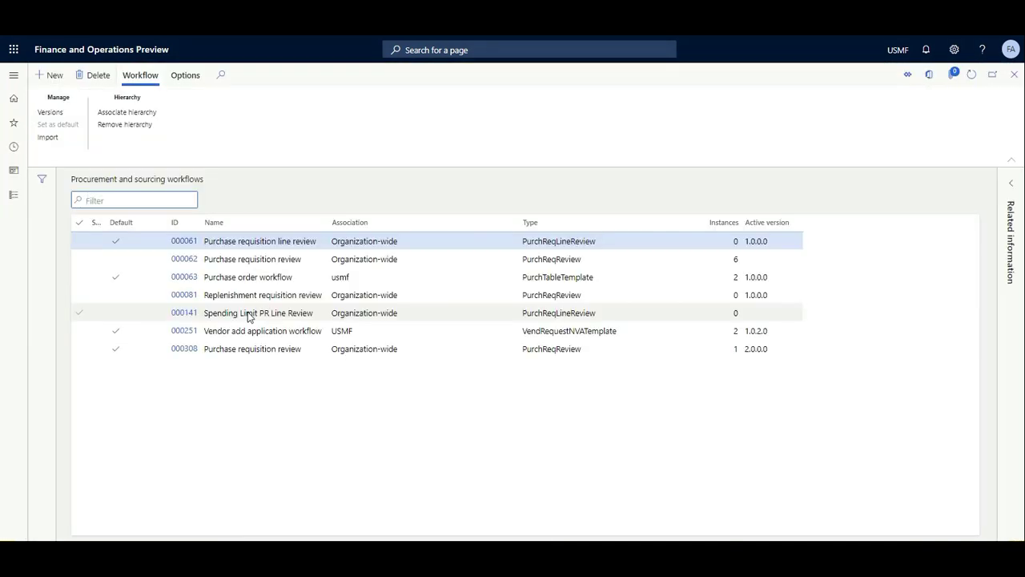
Open the default Purchase requisition review workflow 000308 in the workflow editor and look over its flow.
{"action": "left_click", "coordinate": [183, 349]}
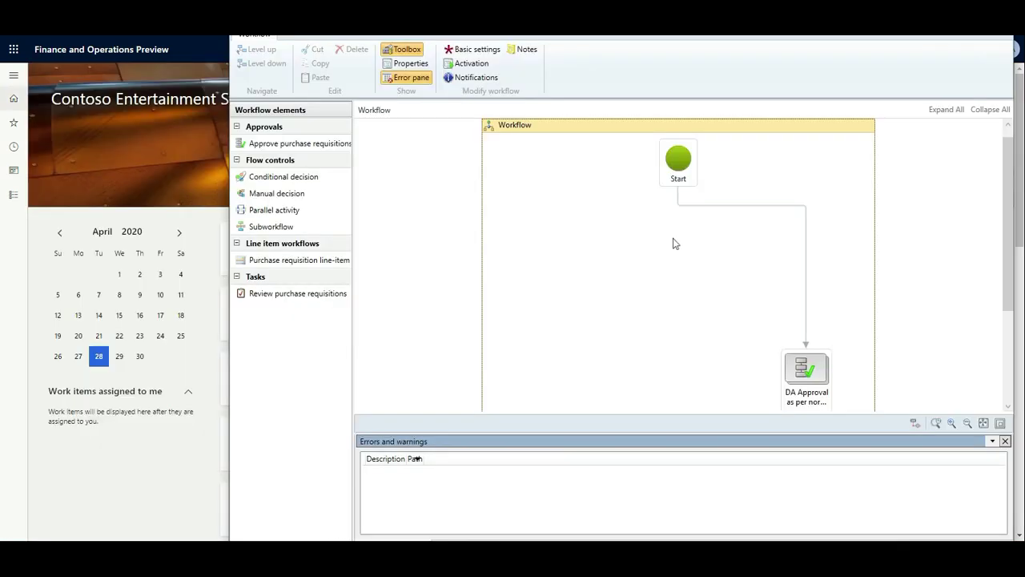
{"action": "scroll", "coordinate": [675, 243], "scroll_direction": "down", "scroll_amount": 2}
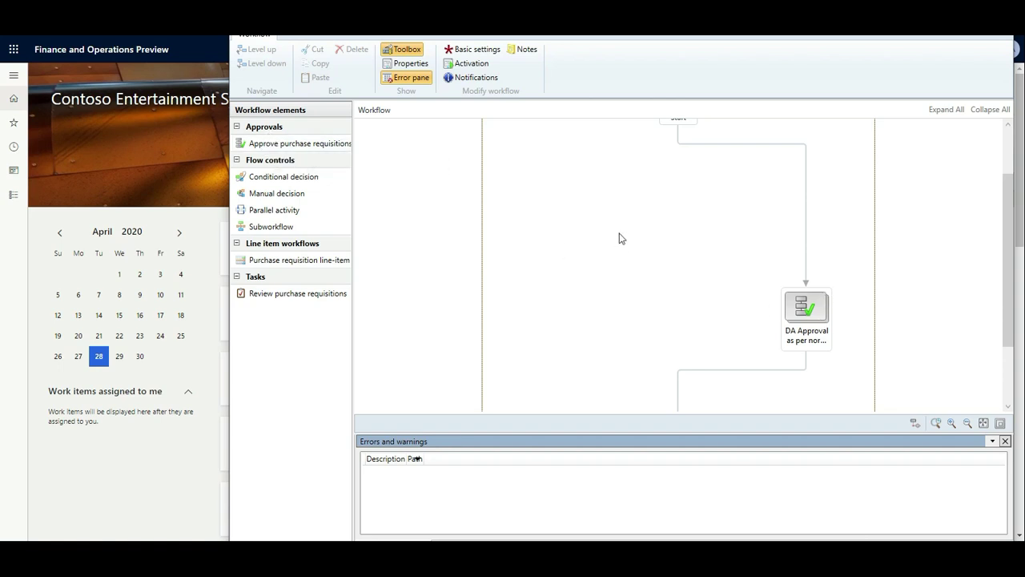
{"action": "scroll", "coordinate": [620, 233], "scroll_direction": "up", "scroll_amount": 2}
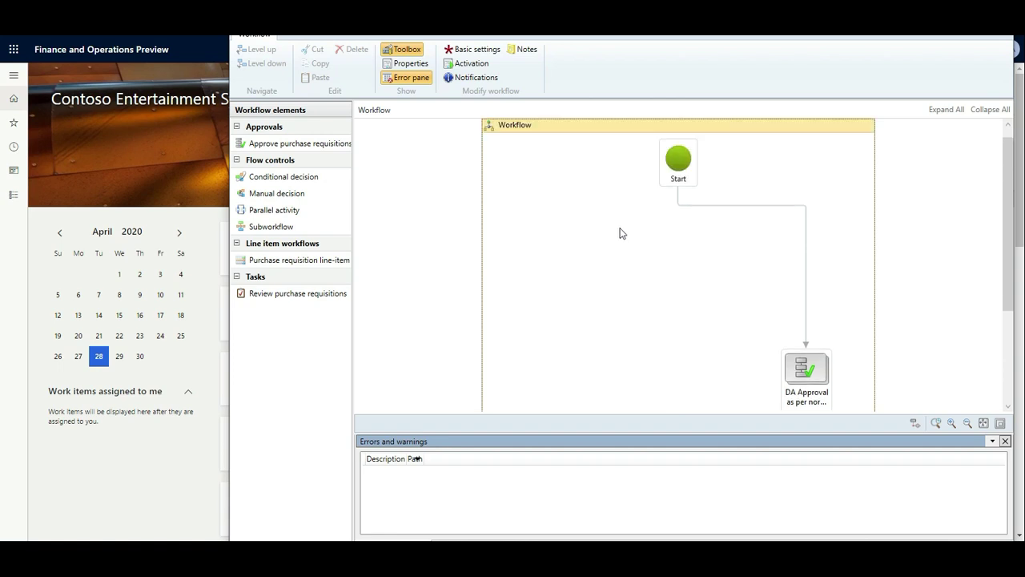
{"action": "scroll", "coordinate": [621, 234], "scroll_direction": "down", "scroll_amount": 1}
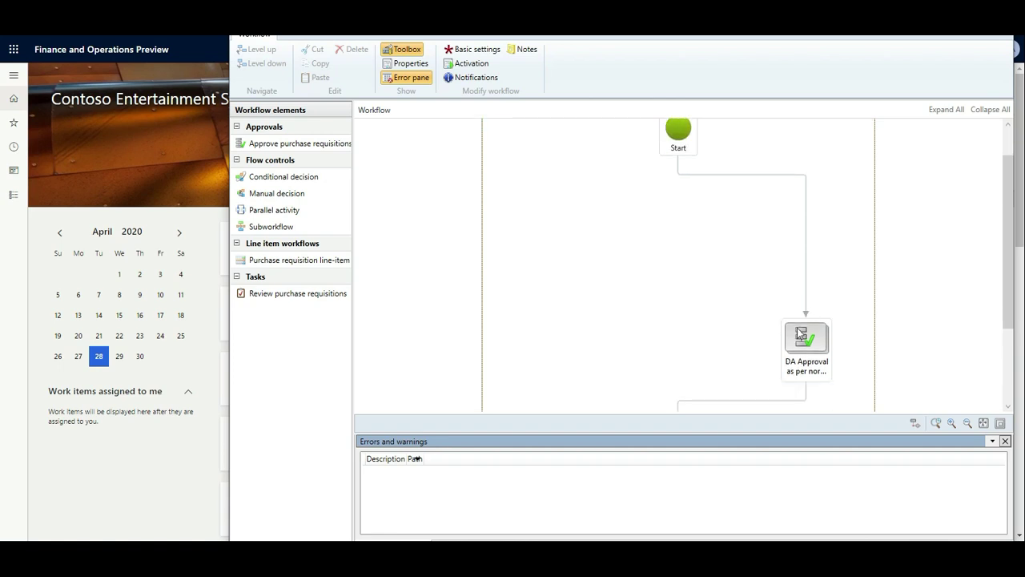
Review the full automatic action condition of the "DA Approval as per normal" element and close its properties.
{"action": "left_click", "coordinate": [797, 328]}
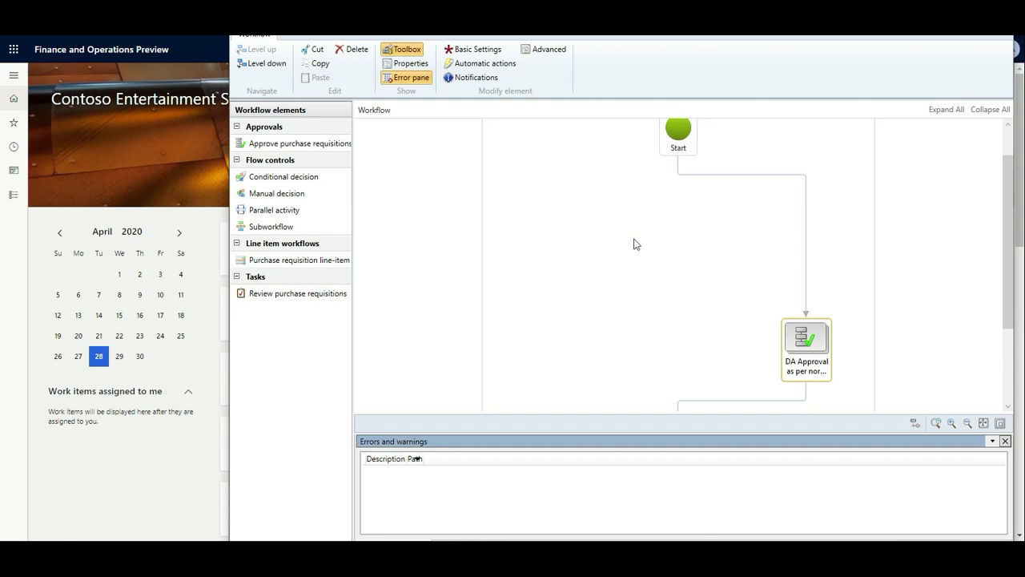
{"action": "left_click", "coordinate": [493, 67]}
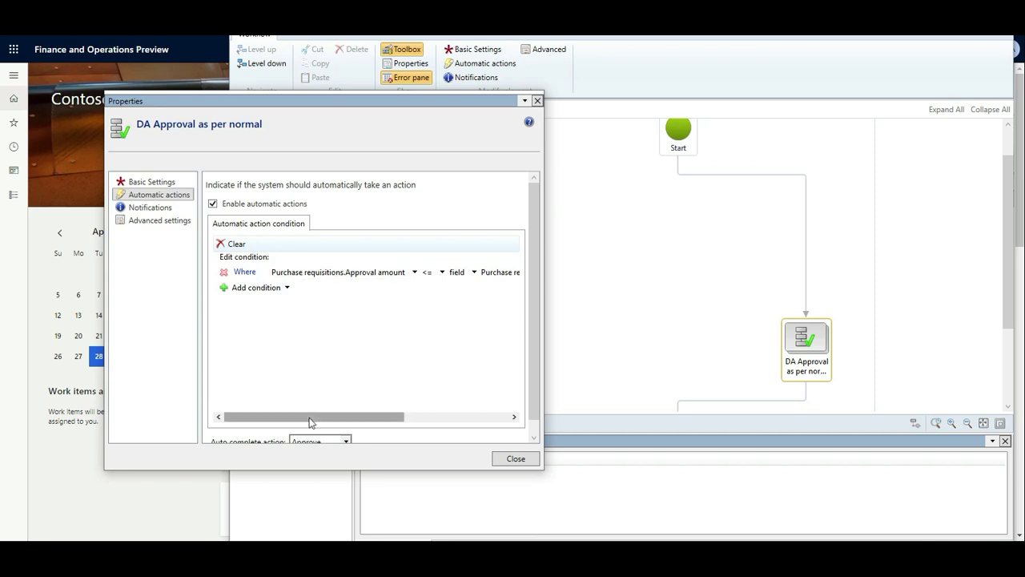
{"action": "left_click_drag", "start_coordinate": [312, 422], "coordinate": [349, 424]}
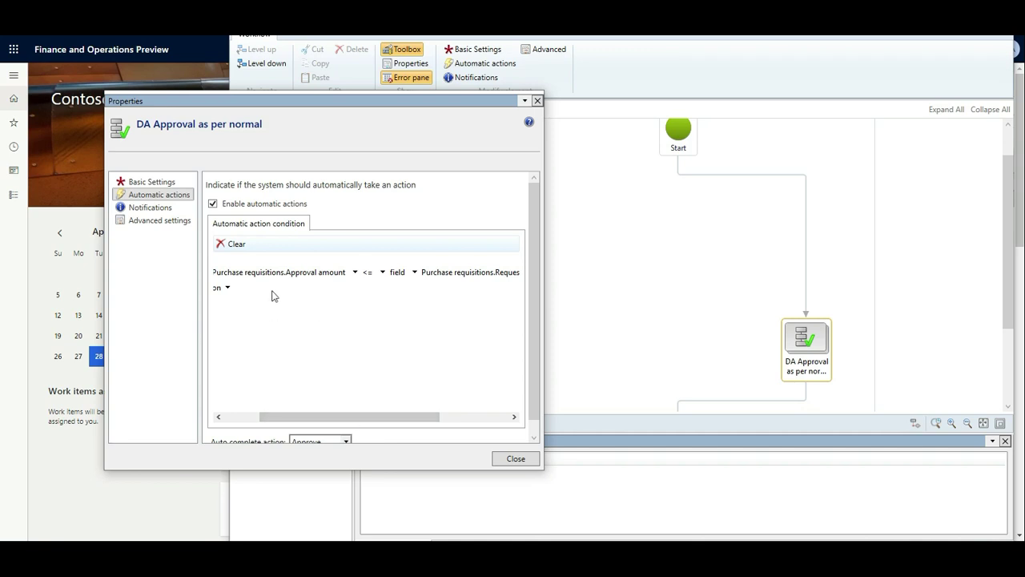
{"action": "left_click_drag", "start_coordinate": [378, 419], "coordinate": [419, 423]}
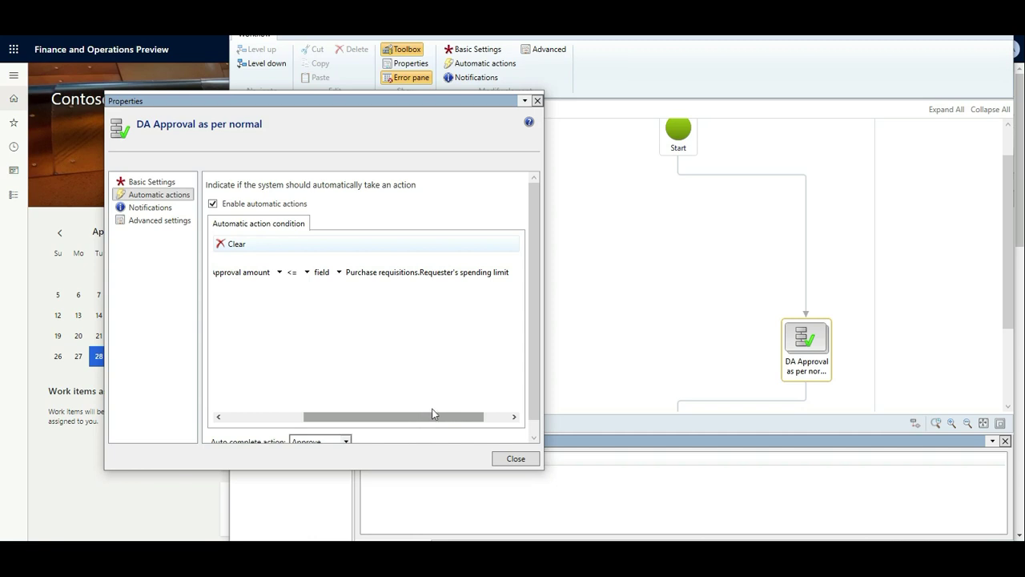
{"action": "left_click_drag", "start_coordinate": [414, 421], "coordinate": [355, 424]}
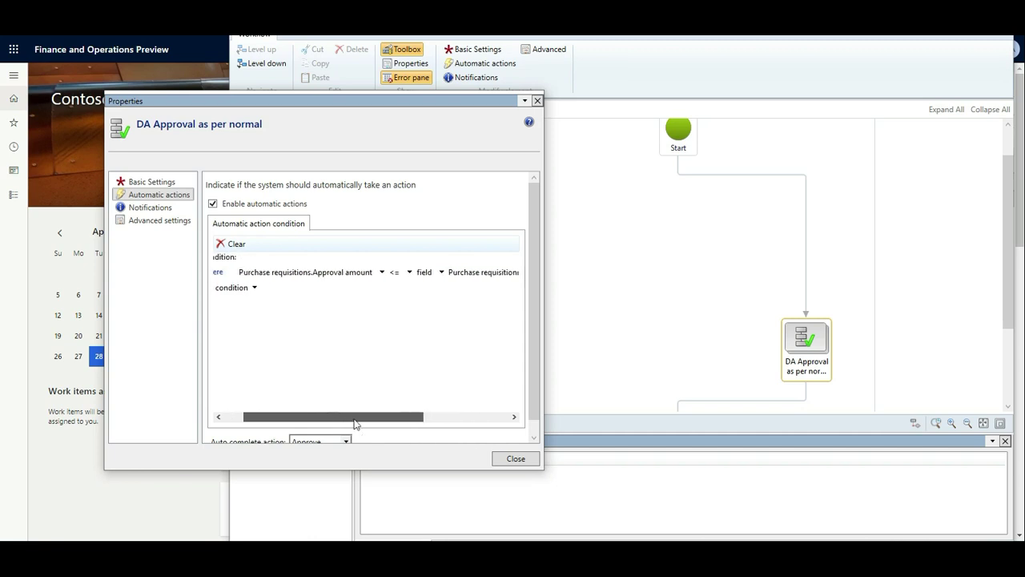
{"action": "left_click", "coordinate": [516, 459]}
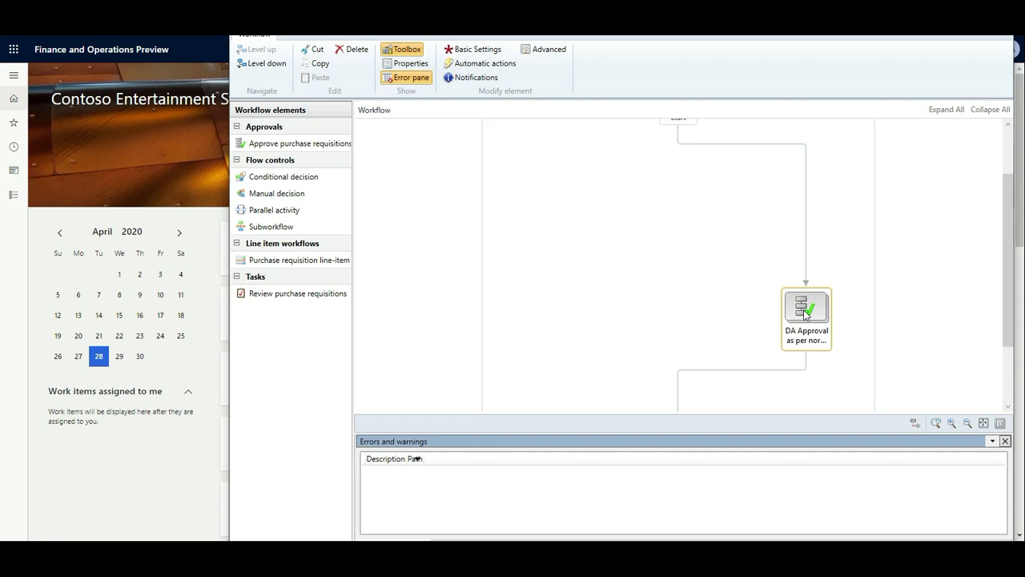
Open the approval step inside the "DA Approval as per normal" element and review its full run condition.
{"action": "double_click", "coordinate": [806, 314]}
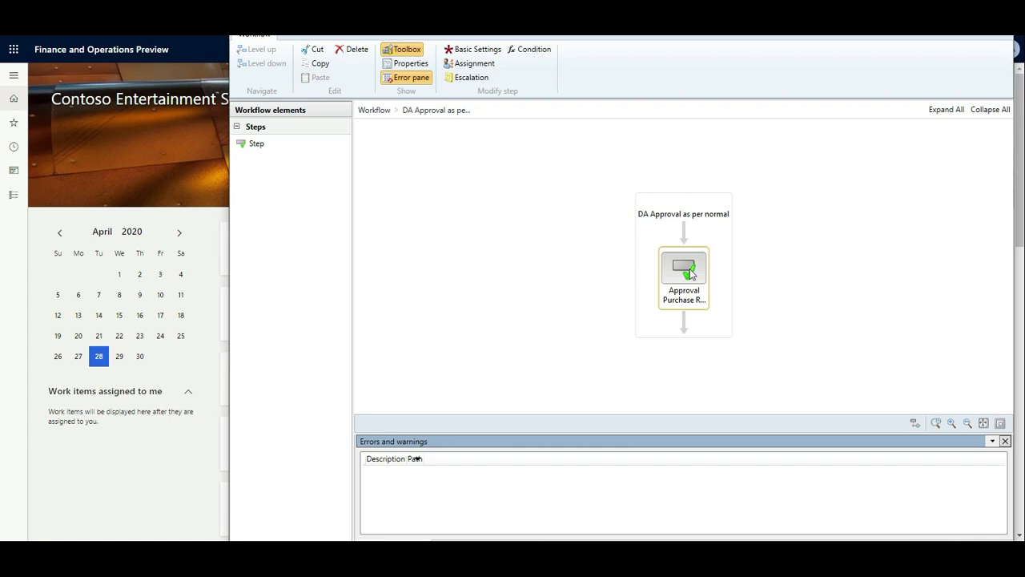
{"action": "left_click", "coordinate": [532, 53]}
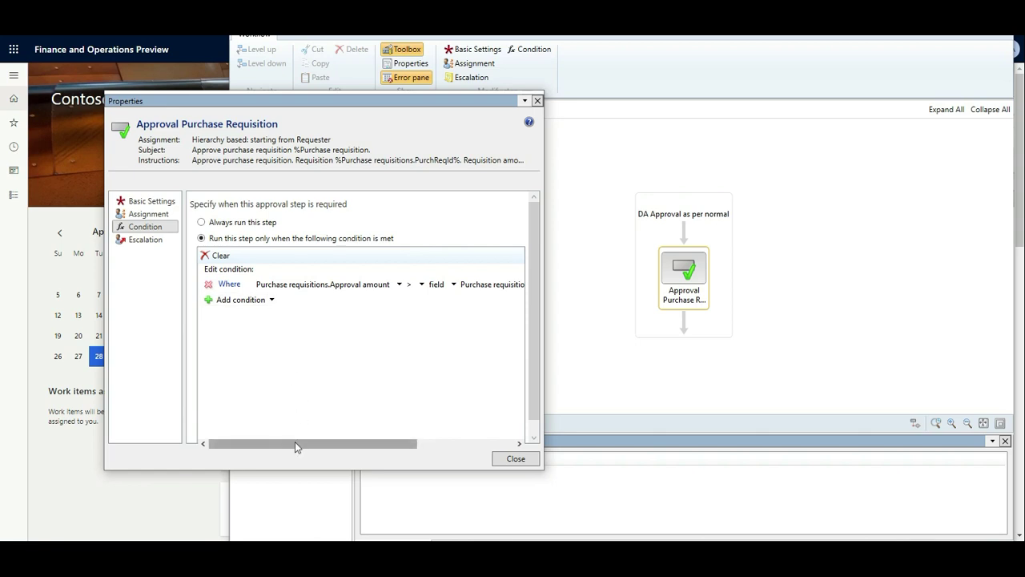
{"action": "scroll", "coordinate": [293, 443], "scroll_direction": "right", "scroll_amount": 2}
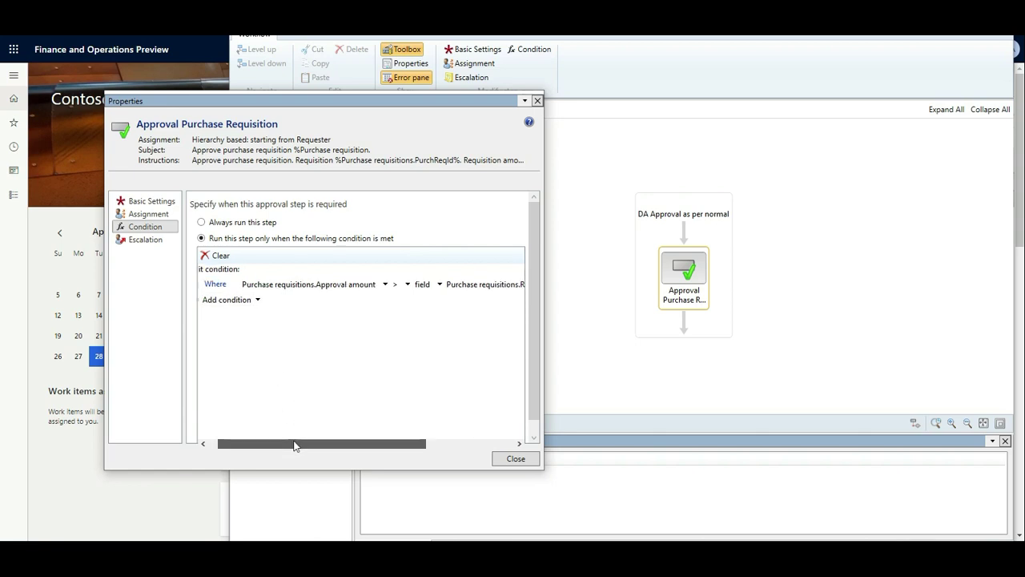
{"action": "left_click_drag", "start_coordinate": [293, 445], "coordinate": [355, 454]}
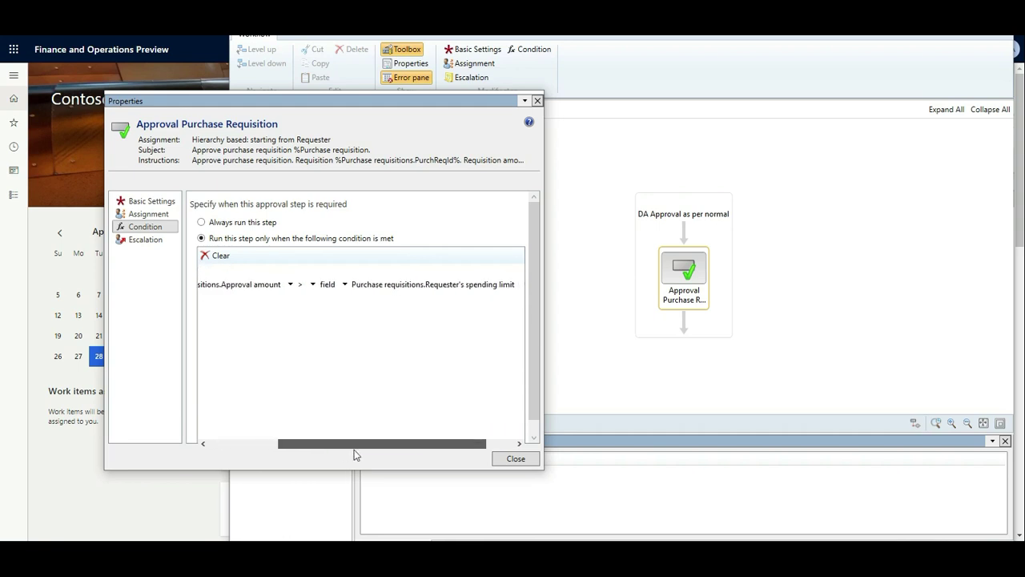
{"action": "left_click_drag", "start_coordinate": [355, 454], "coordinate": [314, 447]}
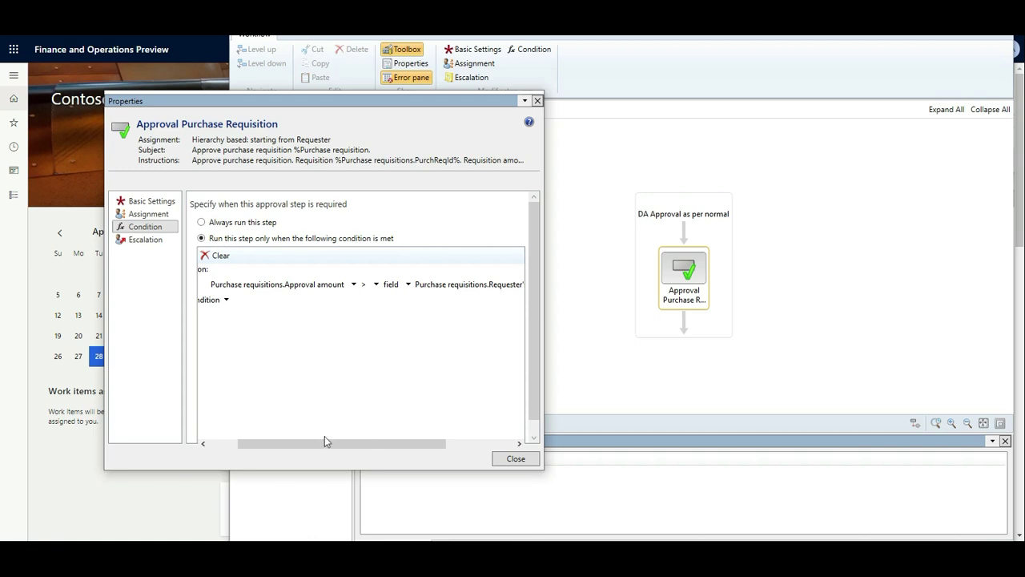
Review the approval step's hierarchy assignment, including its hierarchy selection, stop condition and hierarchy options, and close the properties.
{"action": "left_click", "coordinate": [136, 218]}
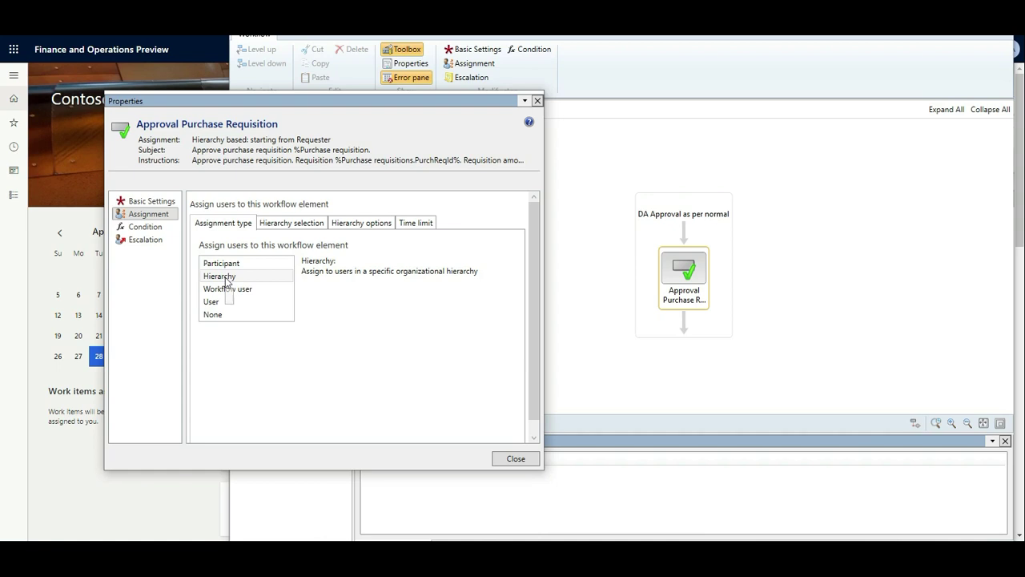
{"action": "left_click", "coordinate": [226, 277]}
{"action": "left_click", "coordinate": [312, 224]}
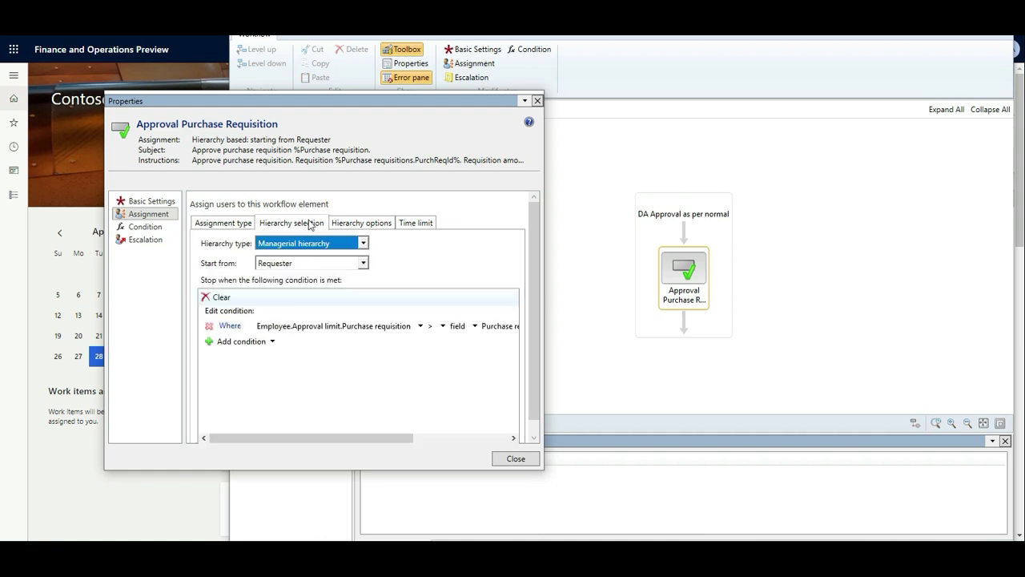
{"action": "left_click", "coordinate": [363, 242]}
{"action": "left_click", "coordinate": [363, 243]}
{"action": "left_click", "coordinate": [363, 263]}
{"action": "left_click", "coordinate": [363, 262]}
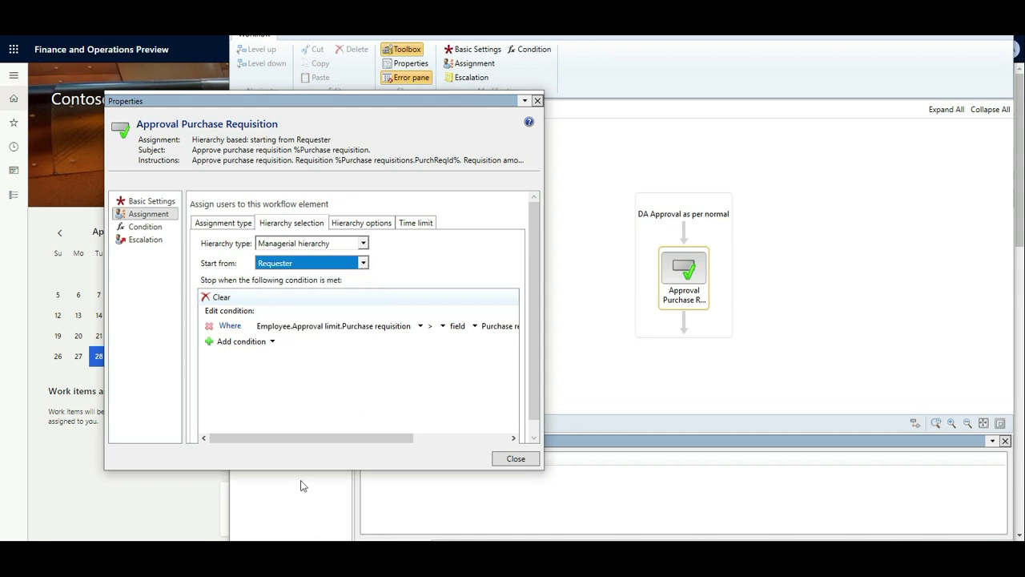
{"action": "left_click_drag", "start_coordinate": [289, 437], "coordinate": [304, 439]}
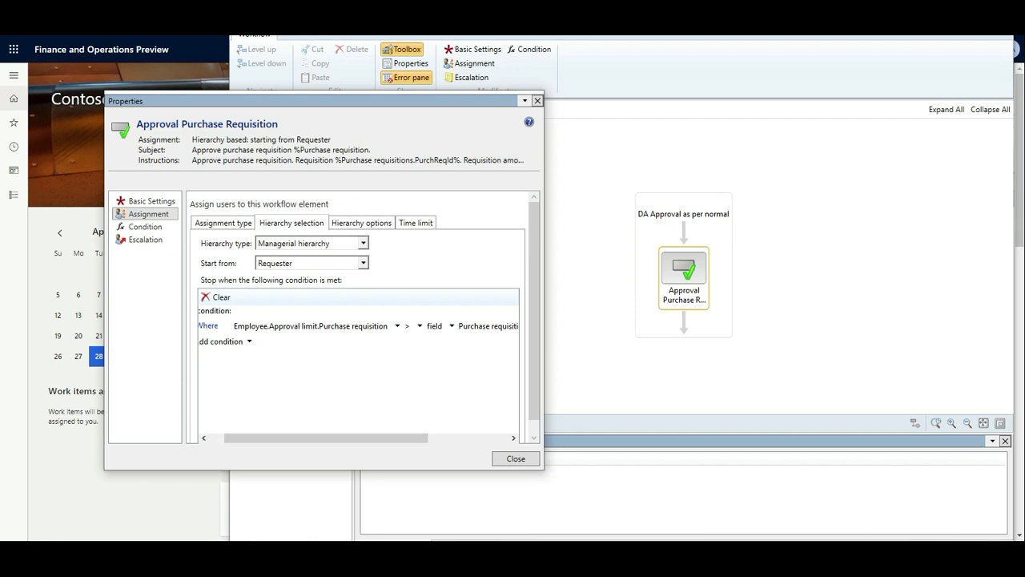
{"action": "left_click", "coordinate": [369, 223]}
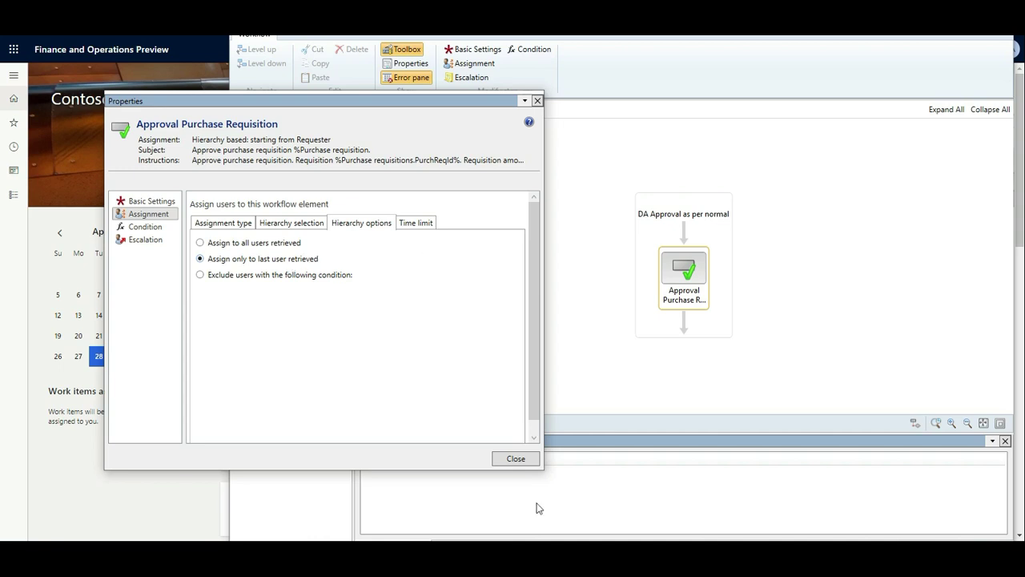
{"action": "left_click", "coordinate": [516, 459]}
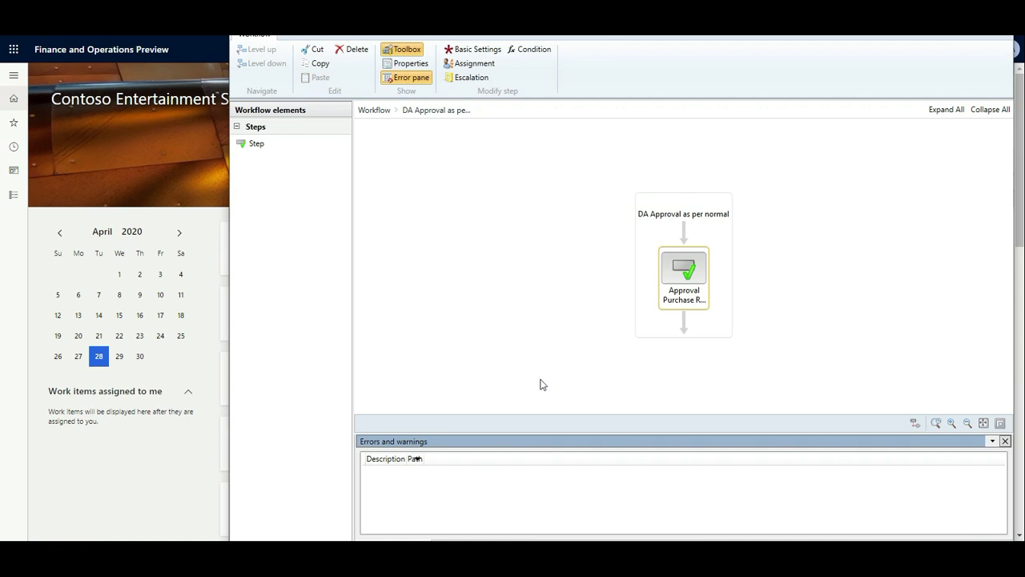
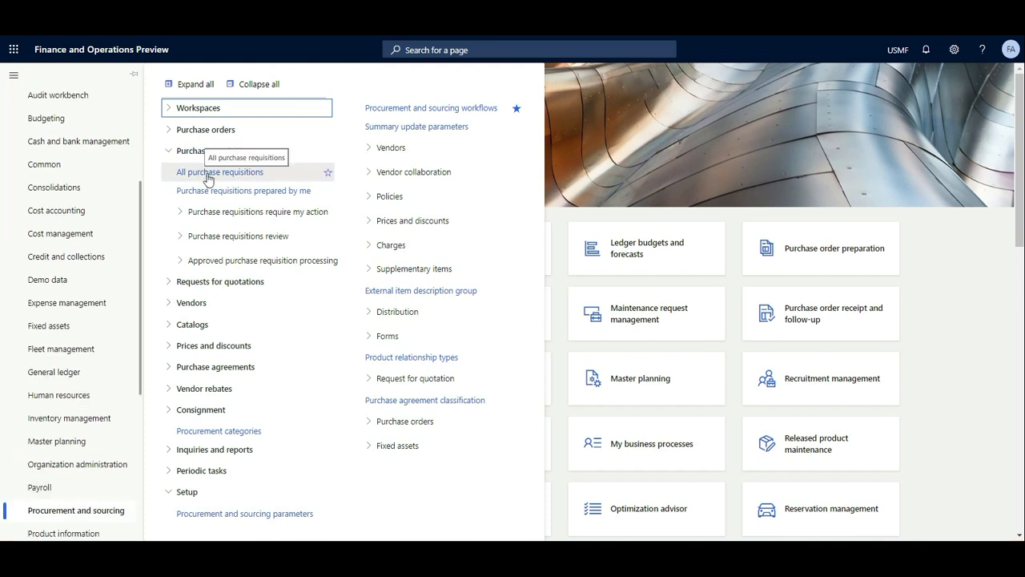
Create a purchase requisition named "spending limit 250" from the All purchase requisitions list.
{"action": "left_click", "coordinate": [208, 176]}
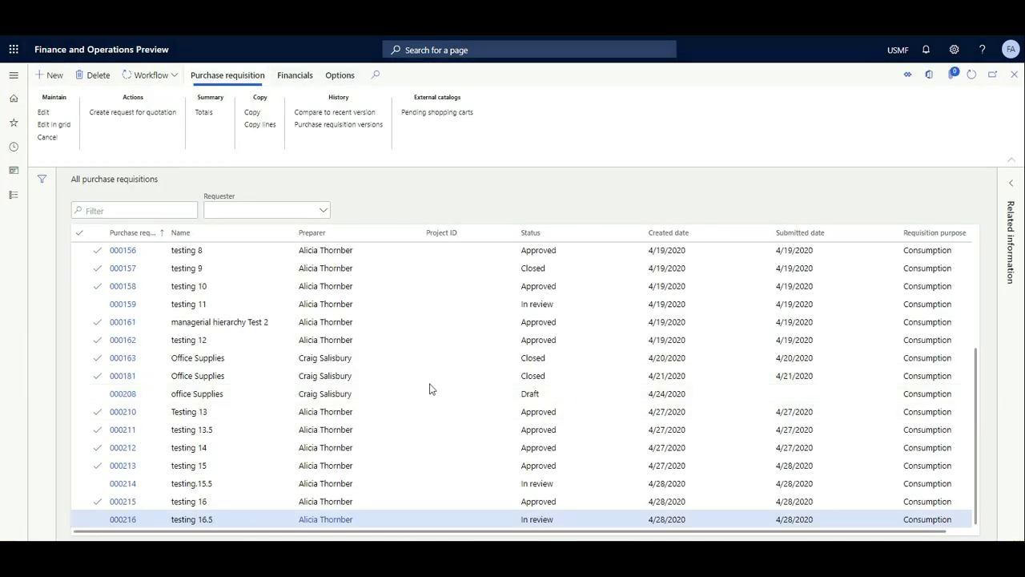
{"action": "key", "text": "alt+n"}
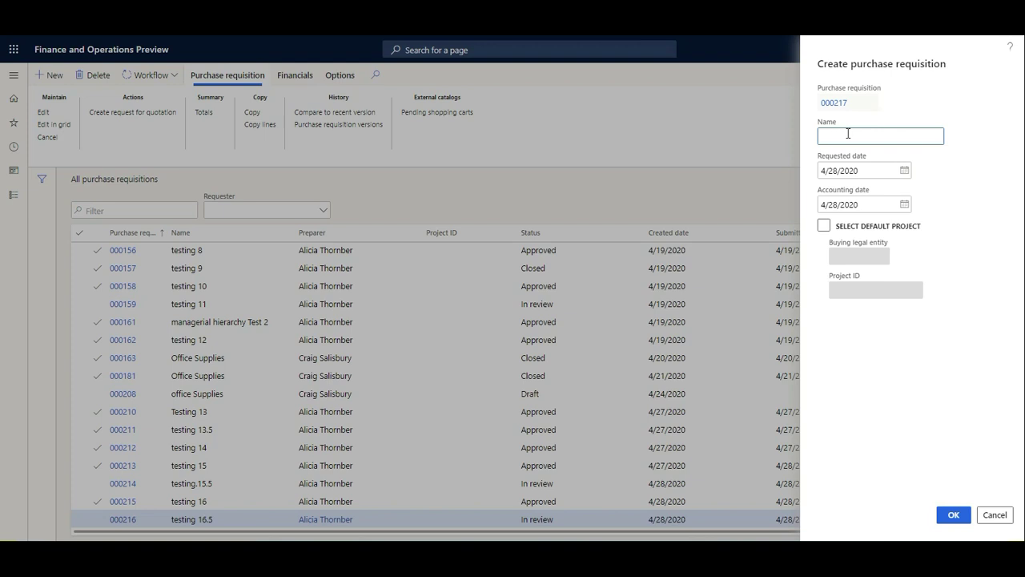
{"action": "type", "text": "spending limit 250"}
{"action": "left_click", "coordinate": [958, 517]}
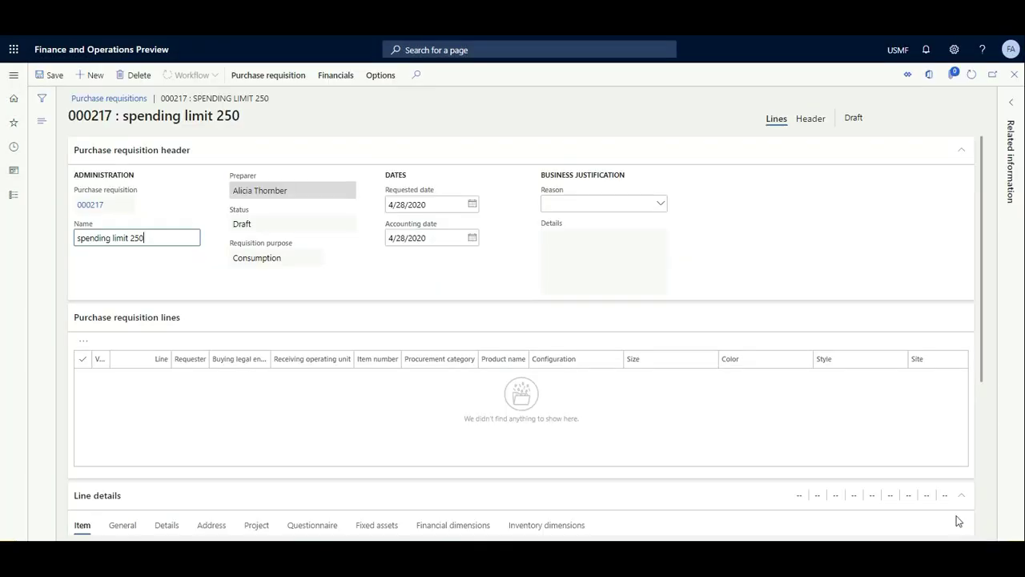
Add a requisition line with procurement category Cleaning and product name "cleaning products".
{"action": "left_click", "coordinate": [89, 427]}
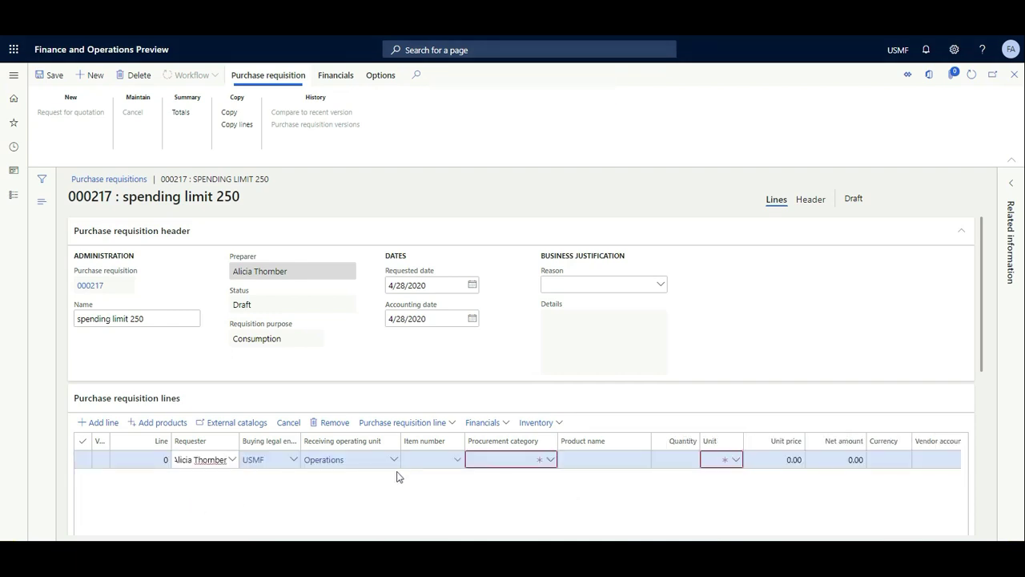
{"action": "left_click", "coordinate": [484, 460]}
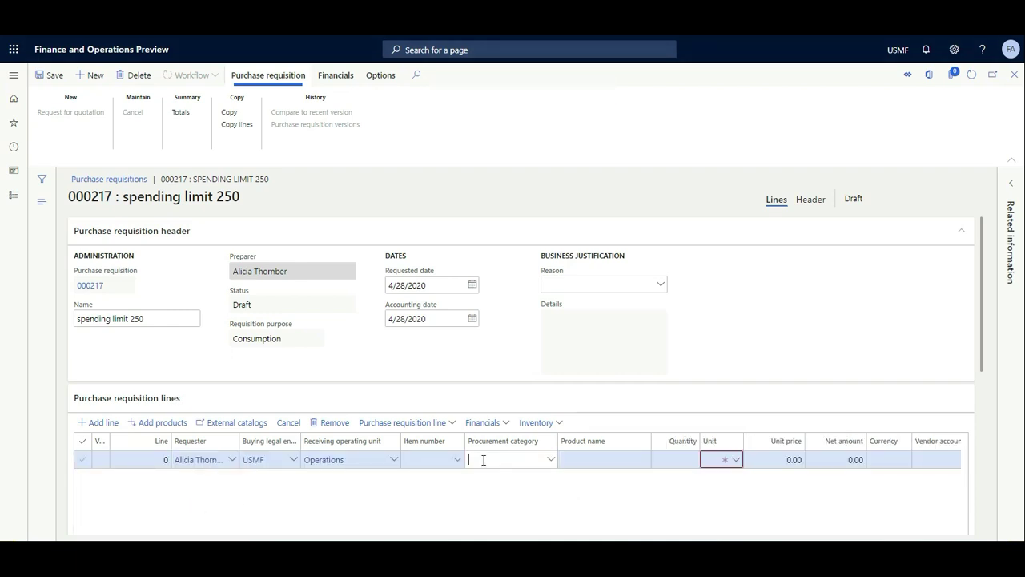
{"action": "type", "text": "cleaning"}
{"action": "key", "text": "Tab"}
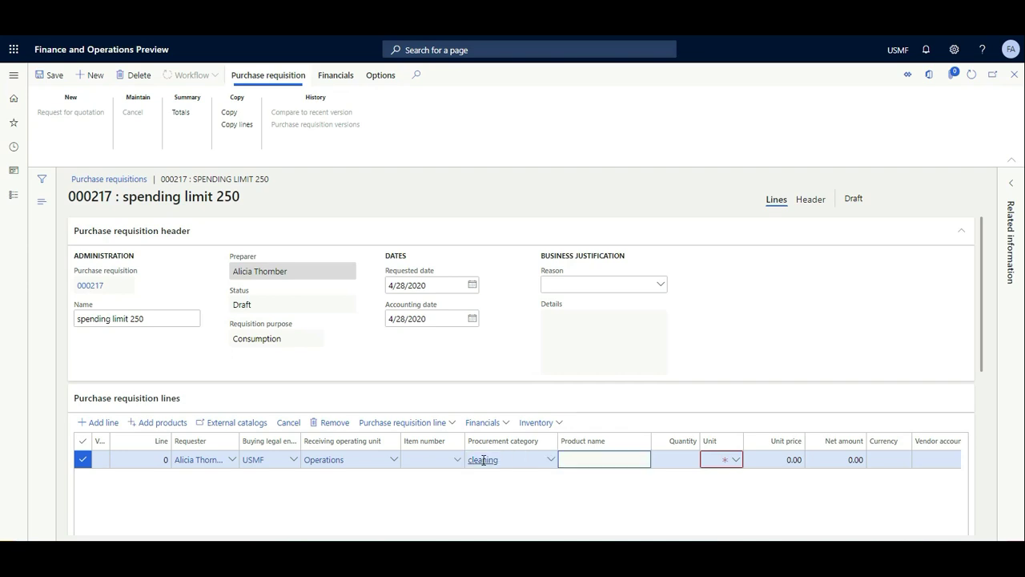
{"action": "type", "text": "cleaning produ"}
{"action": "key", "text": "Tab"}
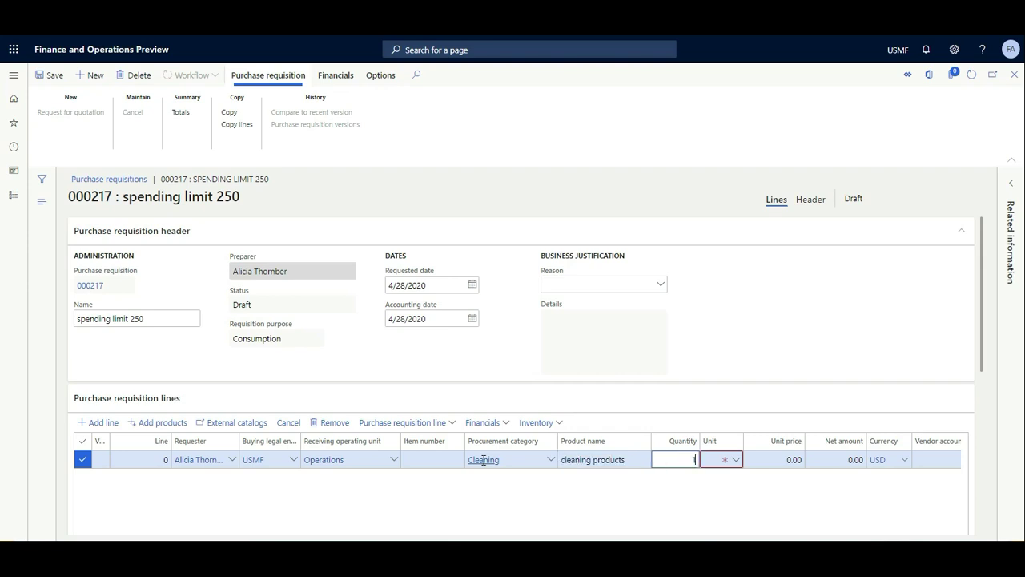
Set the cleaning products line to quantity 1, unit ea and unit price 250, and save the requisition.
{"action": "key", "text": "Tab"}
{"action": "type", "text": "ea"}
{"action": "key", "text": "Tab"}
{"action": "type", "text": "5"}
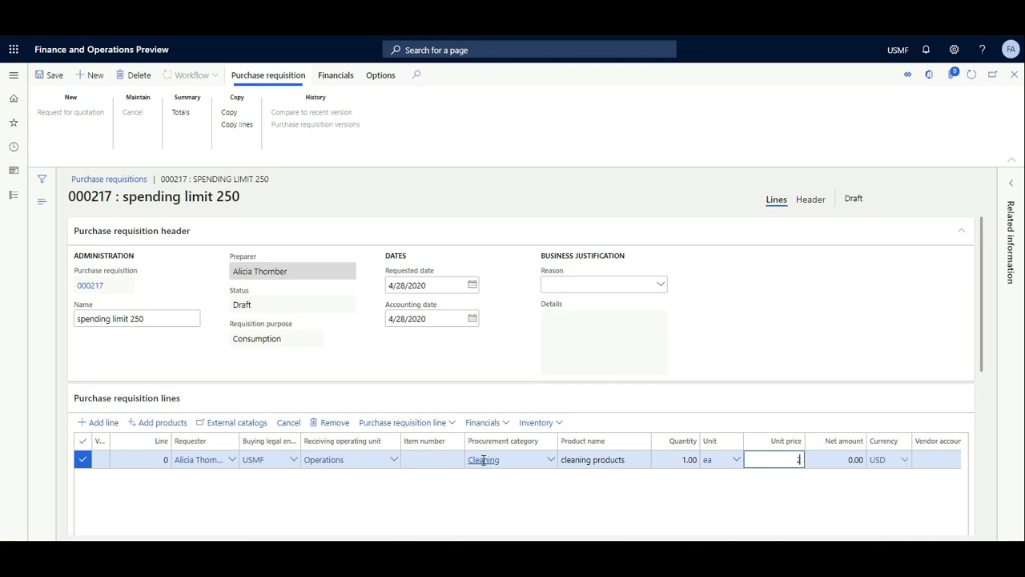
{"action": "type", "text": "0"}
{"action": "key", "text": "Tab"}
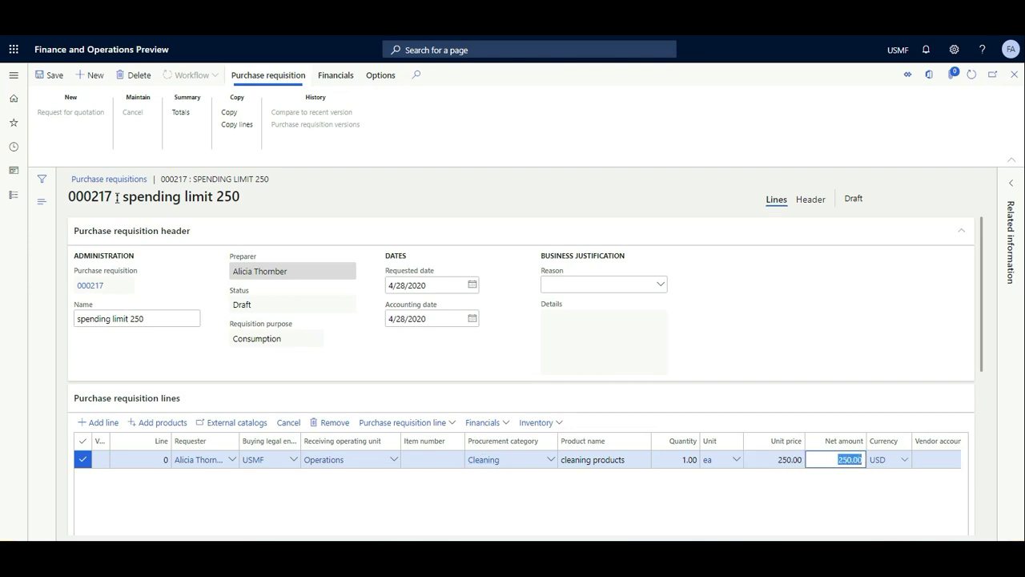
{"action": "left_click", "coordinate": [50, 81]}
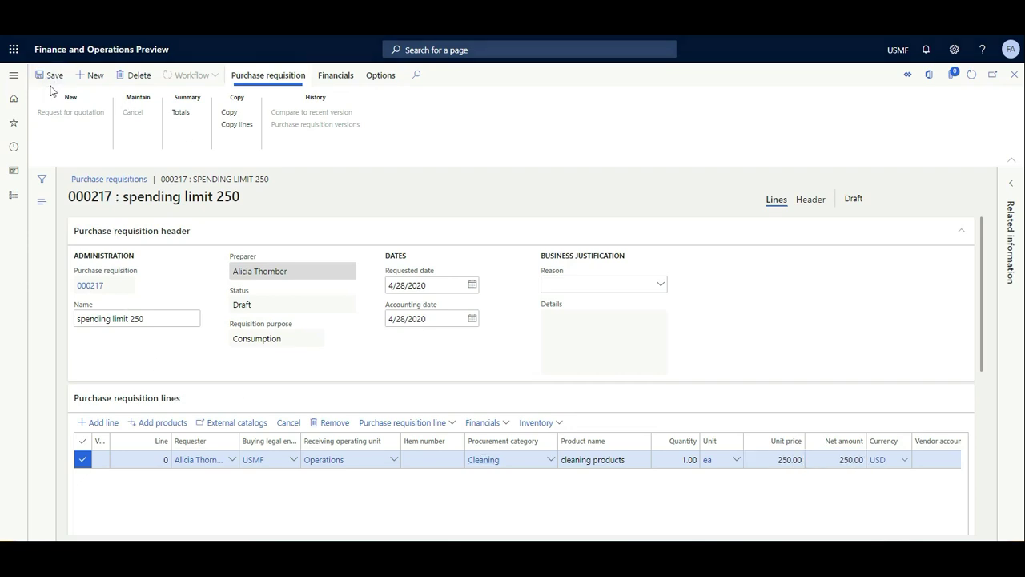
Submit the "spending limit 250" requisition for approval without a comment and refresh its status.
{"action": "left_click", "coordinate": [214, 78]}
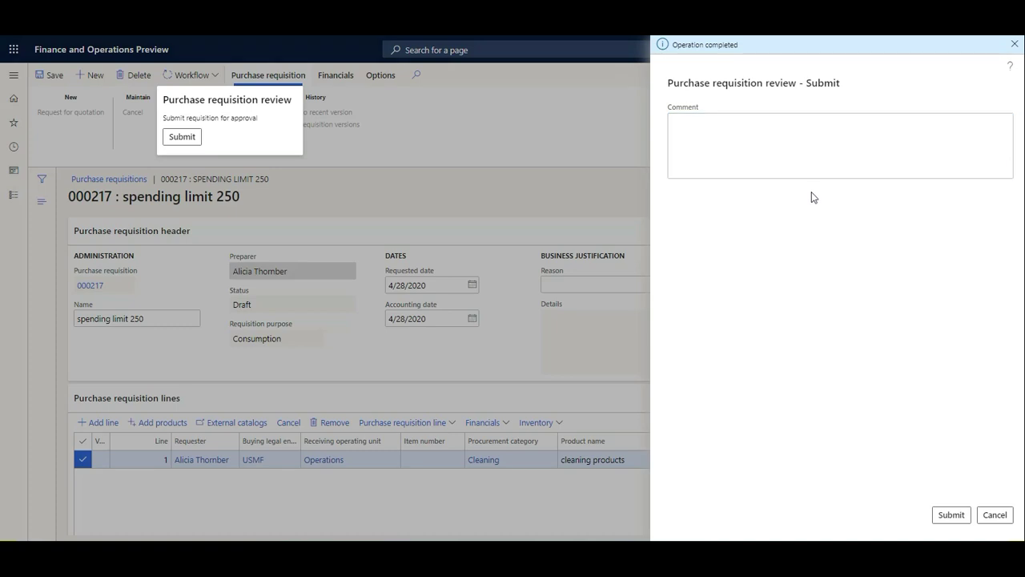
{"action": "left_click", "coordinate": [809, 133]}
{"action": "left_click", "coordinate": [948, 516]}
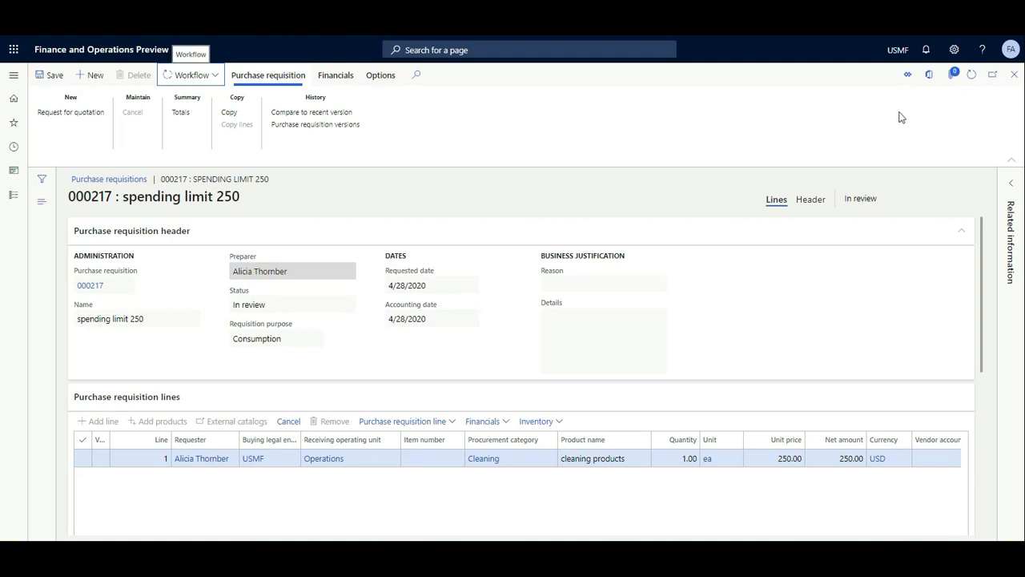
{"action": "left_click", "coordinate": [972, 77]}
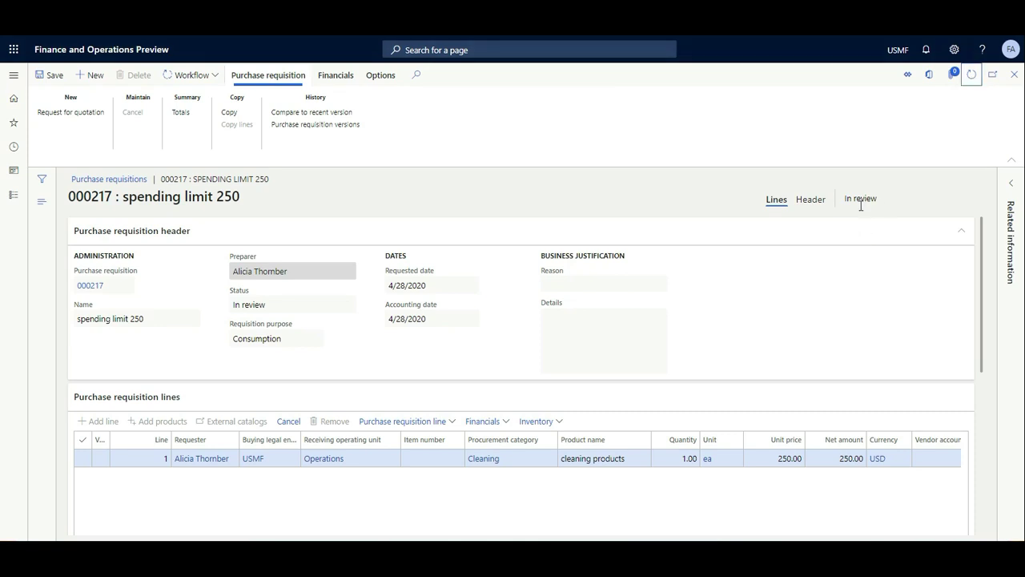
{"action": "left_click", "coordinate": [974, 77]}
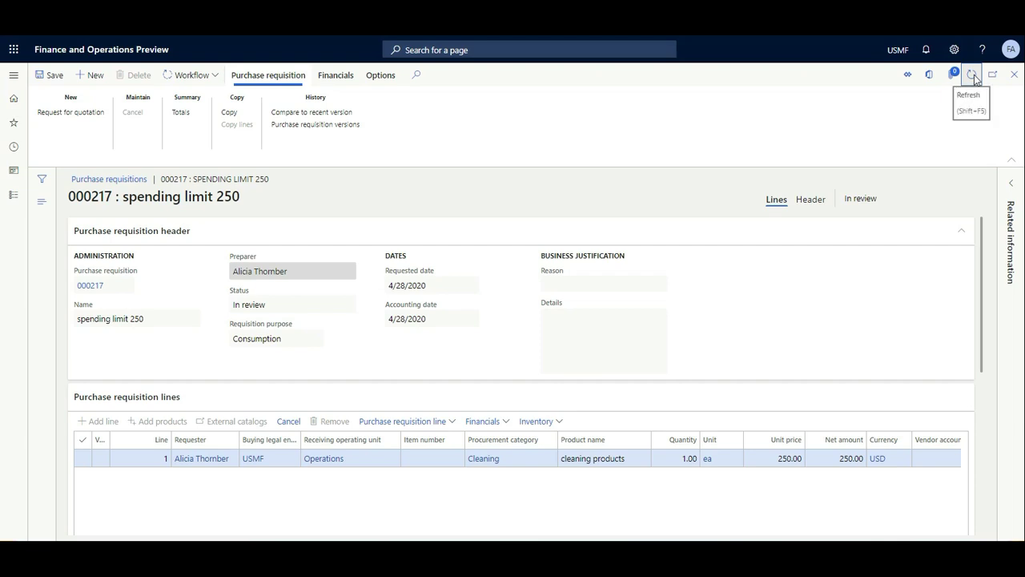
{"action": "left_click", "coordinate": [974, 75]}
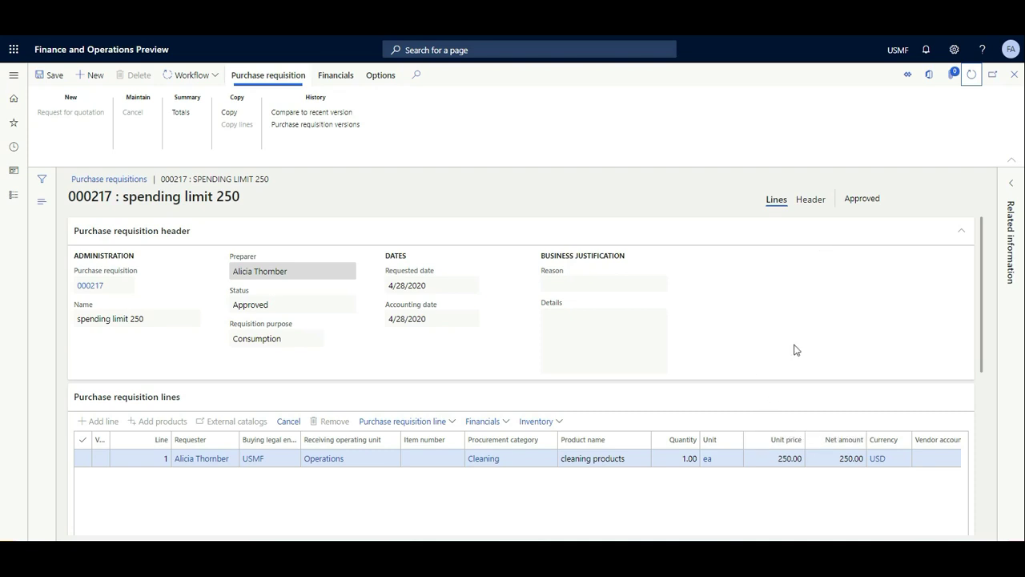
Examine the workflow history of the "spending limit 250" requisition, including the auto-complete message and tracking details.
{"action": "left_click", "coordinate": [212, 80]}
{"action": "left_click", "coordinate": [214, 145]}
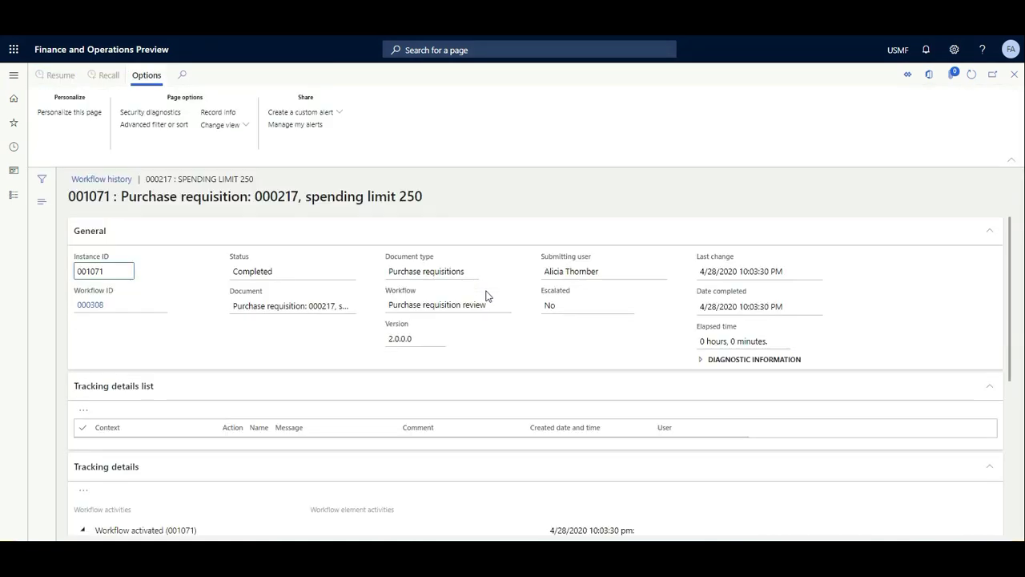
{"action": "scroll", "coordinate": [561, 385], "scroll_direction": "down", "scroll_amount": 3}
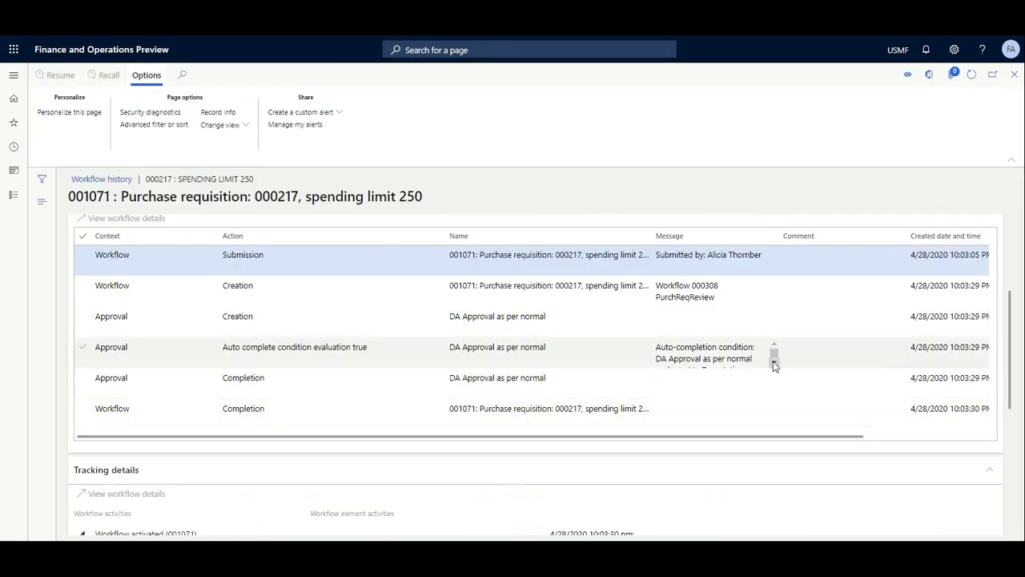
{"action": "scroll", "coordinate": [773, 359], "scroll_direction": "down", "scroll_amount": 1}
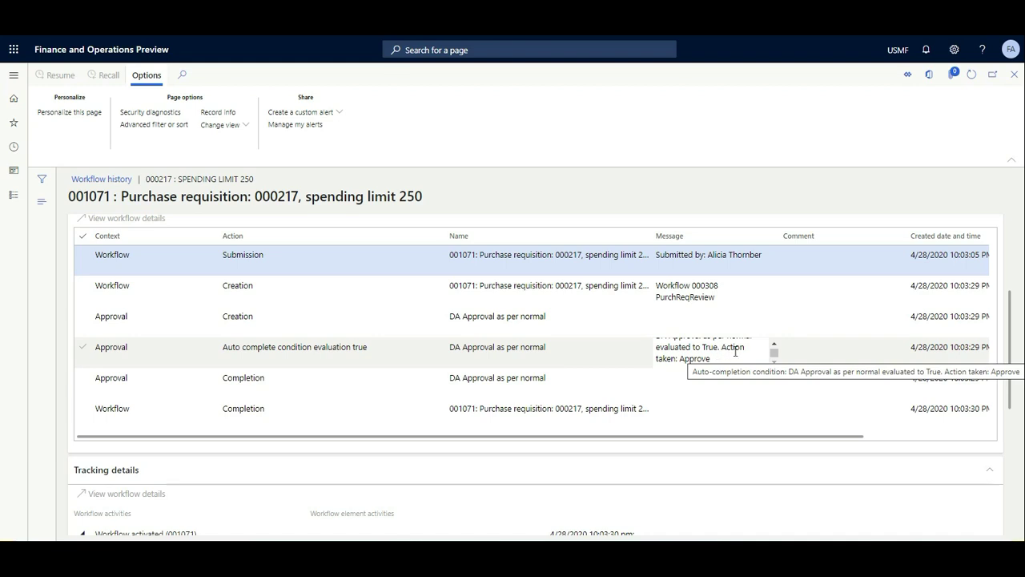
{"action": "scroll", "coordinate": [533, 381], "scroll_direction": "right", "scroll_amount": 2}
{"action": "scroll", "coordinate": [201, 488], "scroll_direction": "down", "scroll_amount": 3}
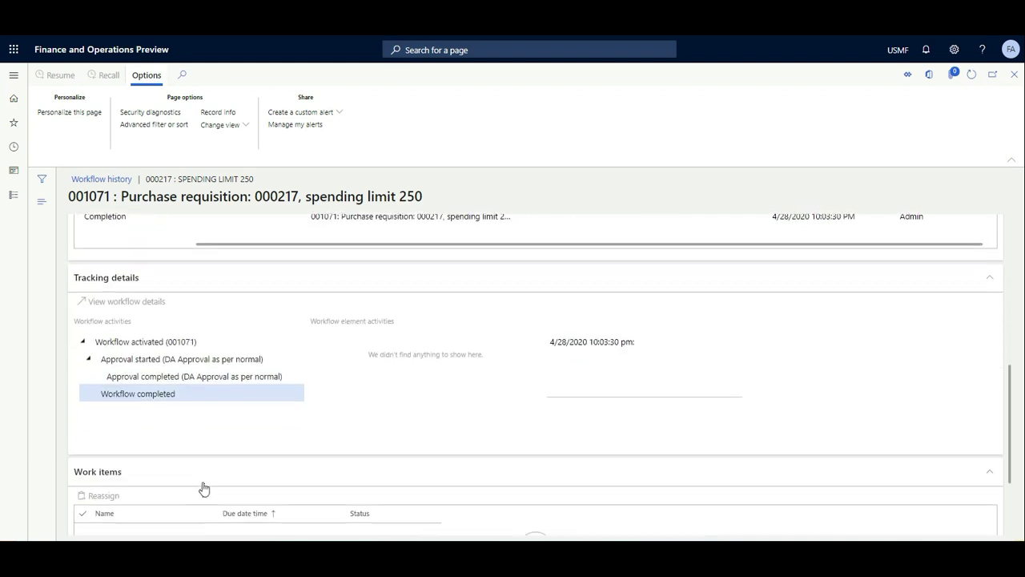
{"action": "scroll", "coordinate": [204, 412], "scroll_direction": "up", "scroll_amount": 4}
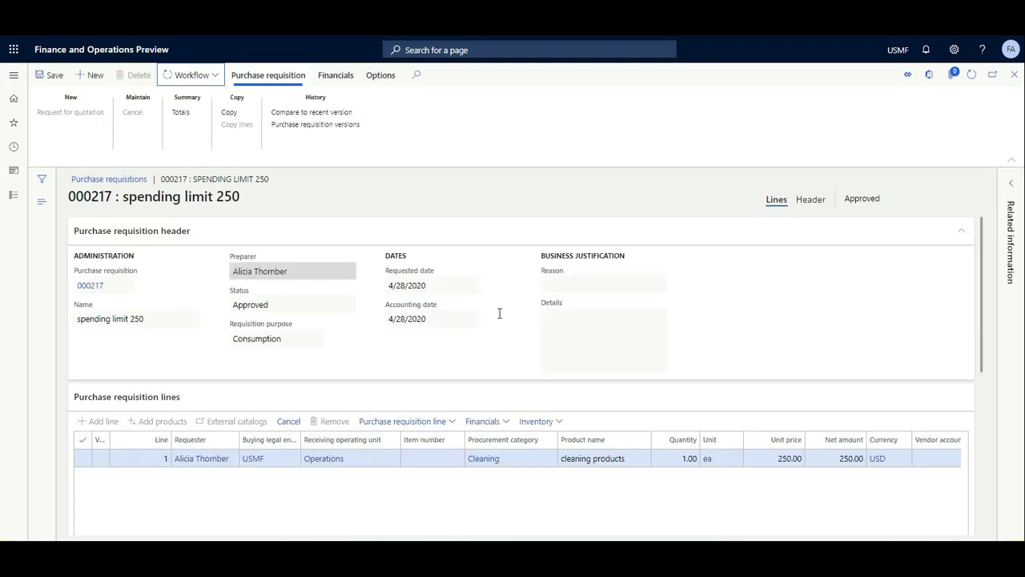
Create another purchase requisition named "spending limit 1500" from the requisitions list.
{"action": "left_click", "coordinate": [45, 201]}
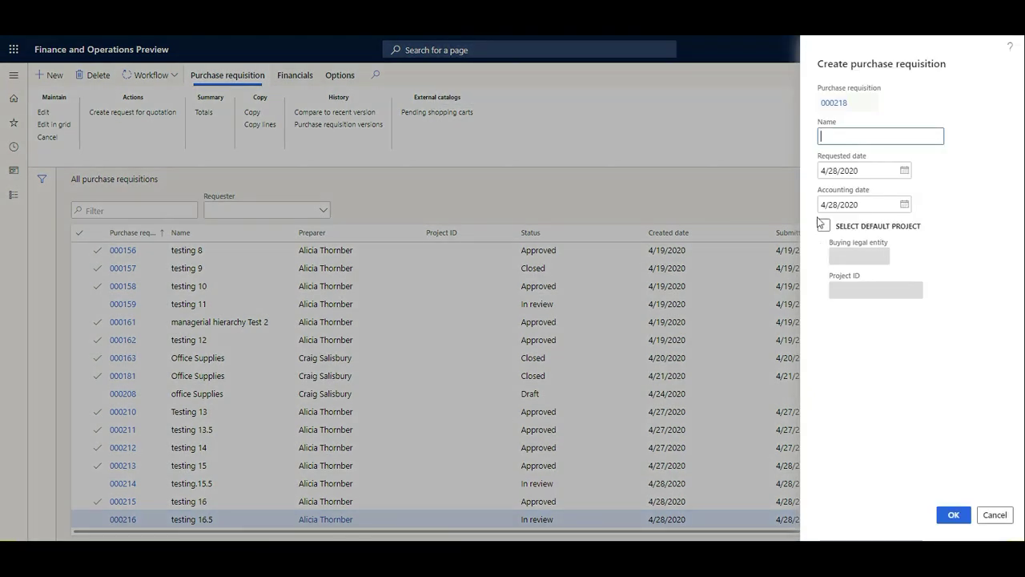
{"action": "type", "text": "spec"}
{"action": "key", "text": "BackSpace"}
{"action": "key", "text": "BackSpace"}
{"action": "type", "text": "ending limit 1500"}
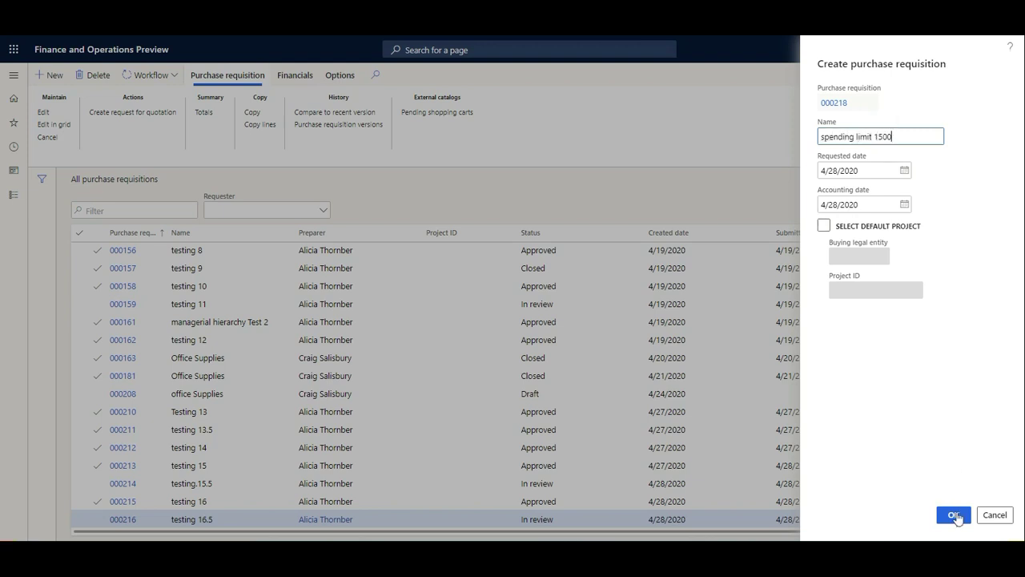
{"action": "left_click", "coordinate": [953, 514]}
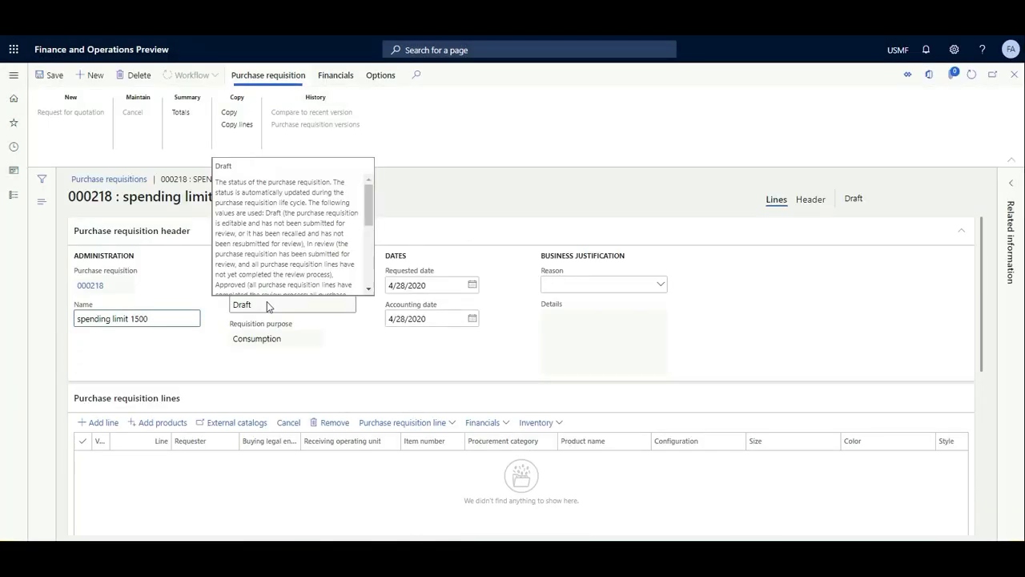
Add a requisition line with category Cleaning, product name "cleaning material", quantity 1, unit ea and unit price 1500.
{"action": "left_click", "coordinate": [89, 422]}
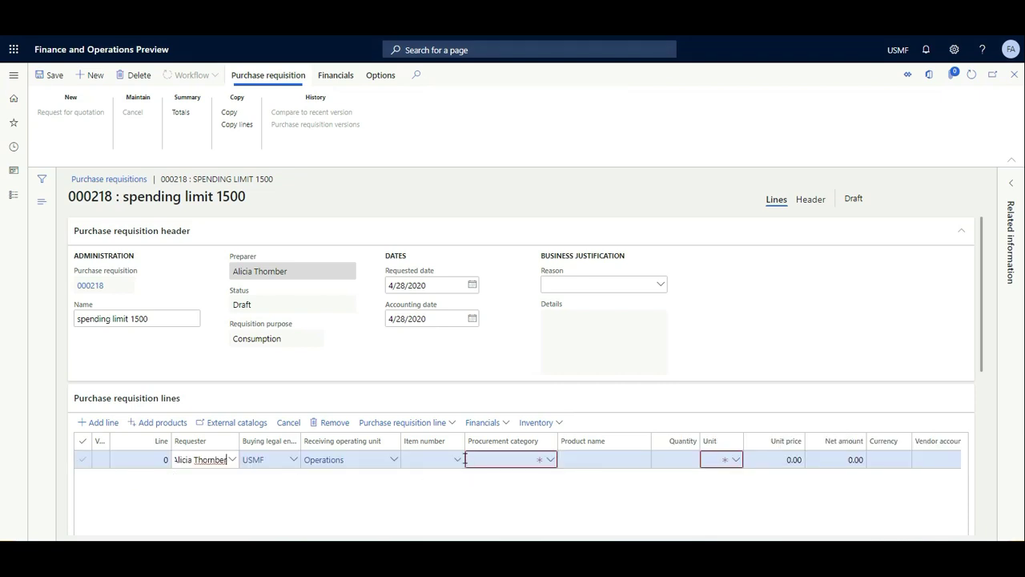
{"action": "left_click", "coordinate": [479, 459]}
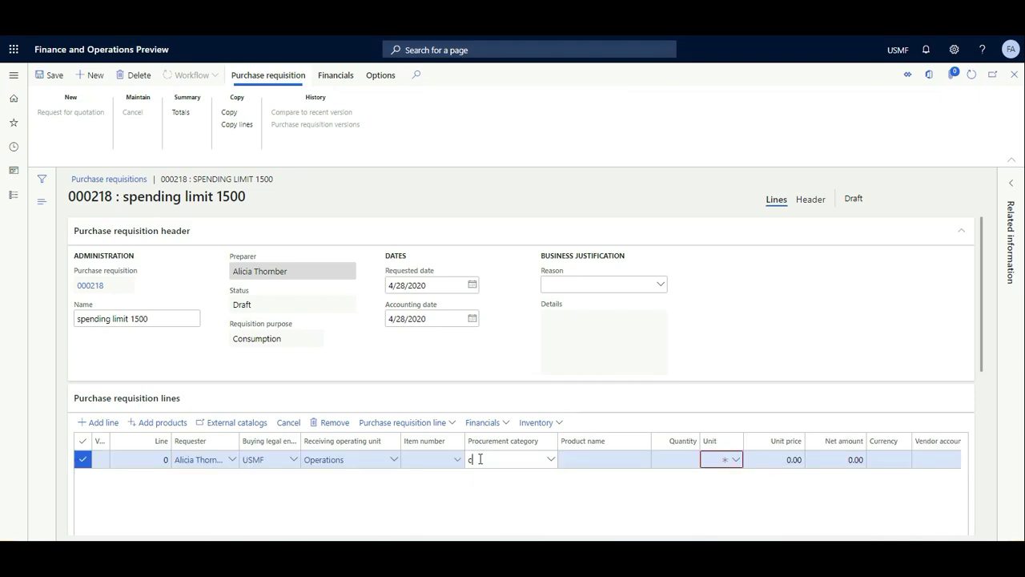
{"action": "key", "text": "Tab"}
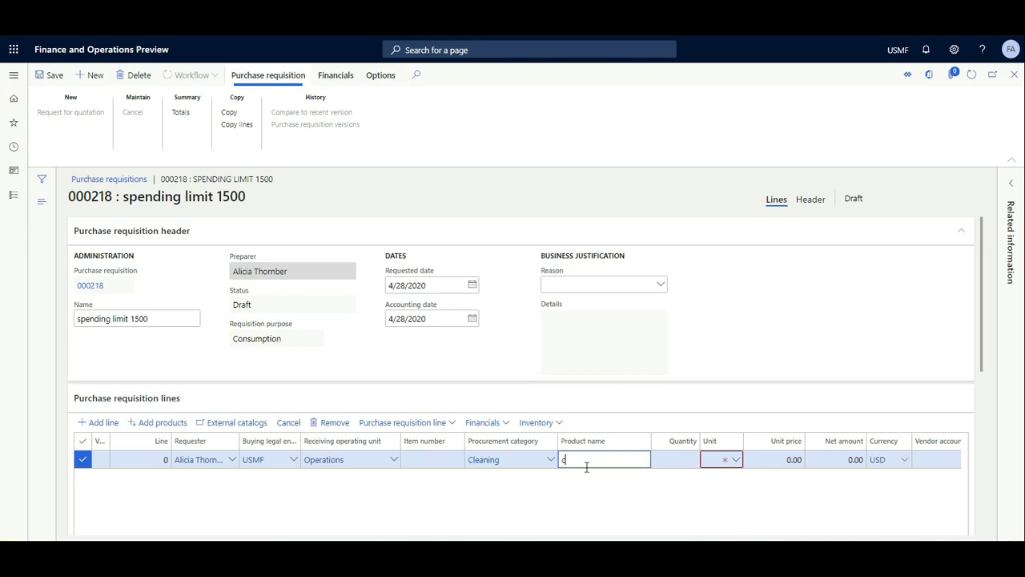
{"action": "type", "text": "cleaning material"}
{"action": "key", "text": "Tab"}
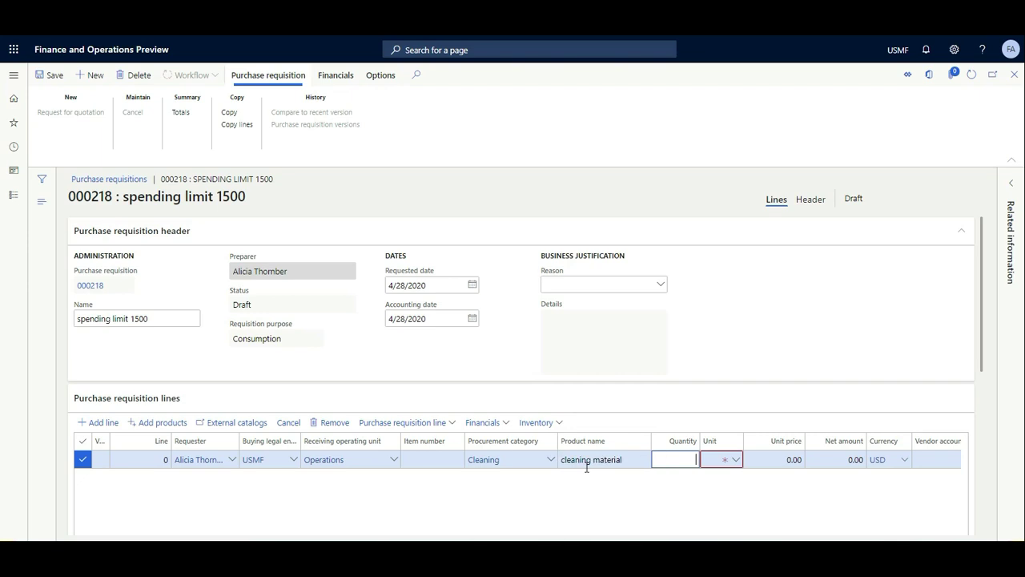
{"action": "key", "text": "Tab"}
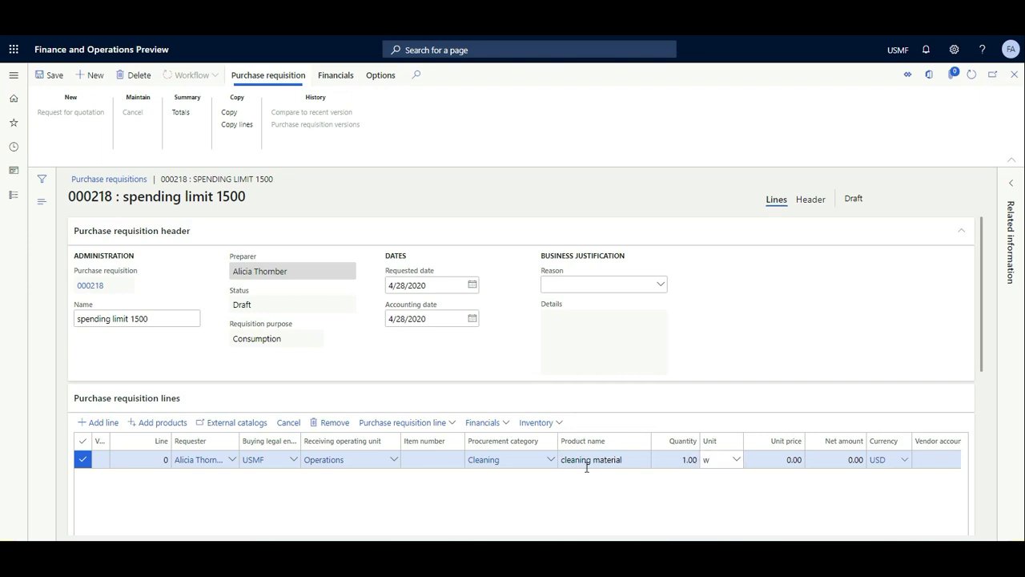
{"action": "key", "text": "Tab"}
{"action": "type", "text": "15"}
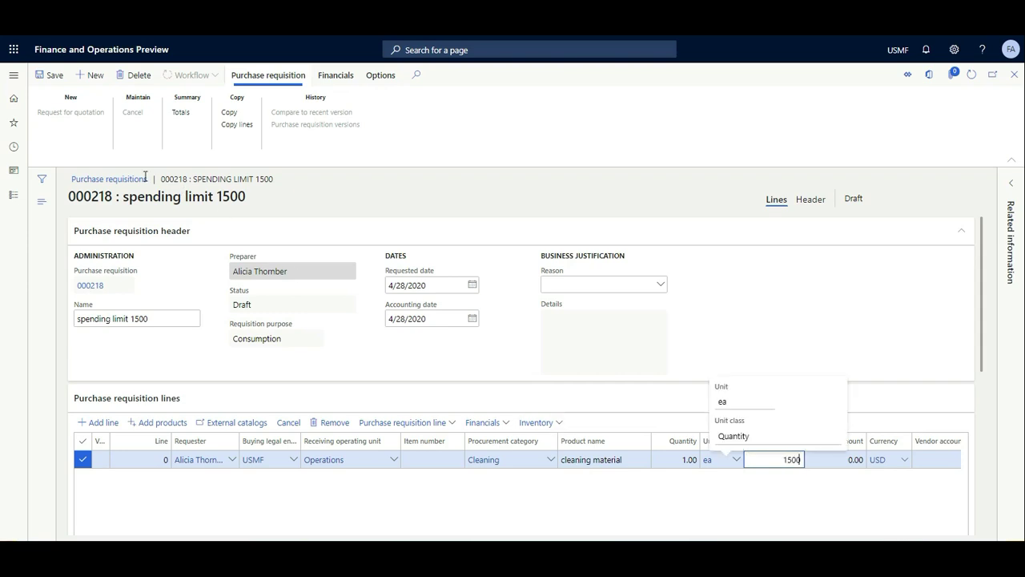
Save the "spending limit 1500" requisition with unit ea and submit it for approval without a comment.
{"action": "left_click", "coordinate": [52, 80]}
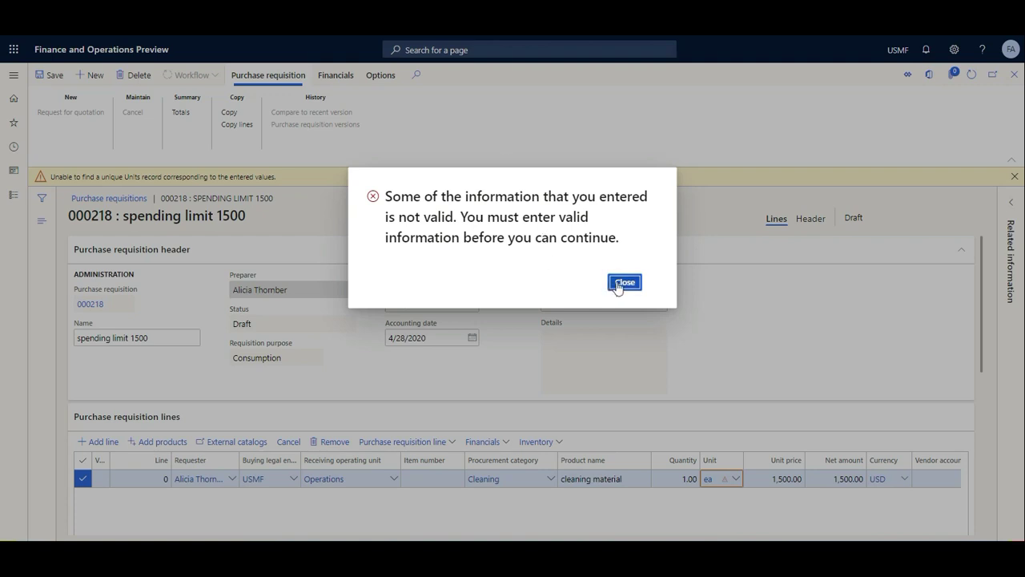
{"action": "left_click", "coordinate": [624, 283]}
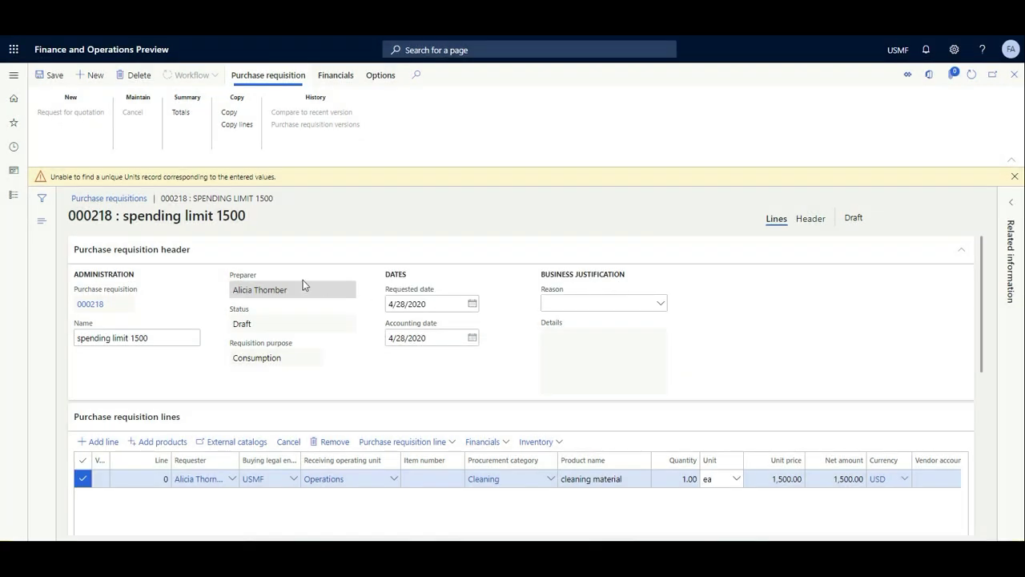
{"action": "scroll", "coordinate": [387, 345], "scroll_direction": "down", "scroll_amount": 2}
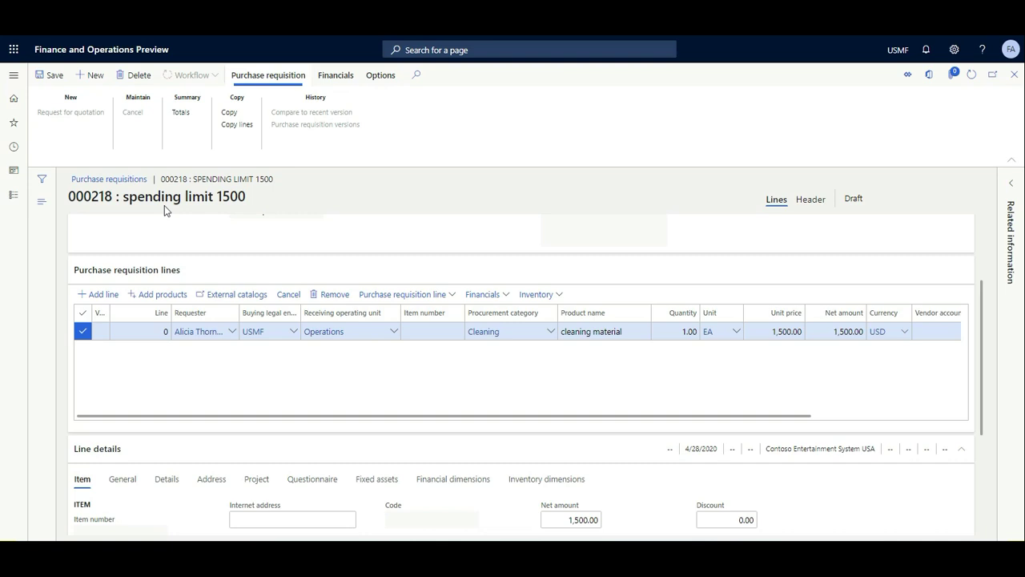
{"action": "left_click", "coordinate": [52, 76]}
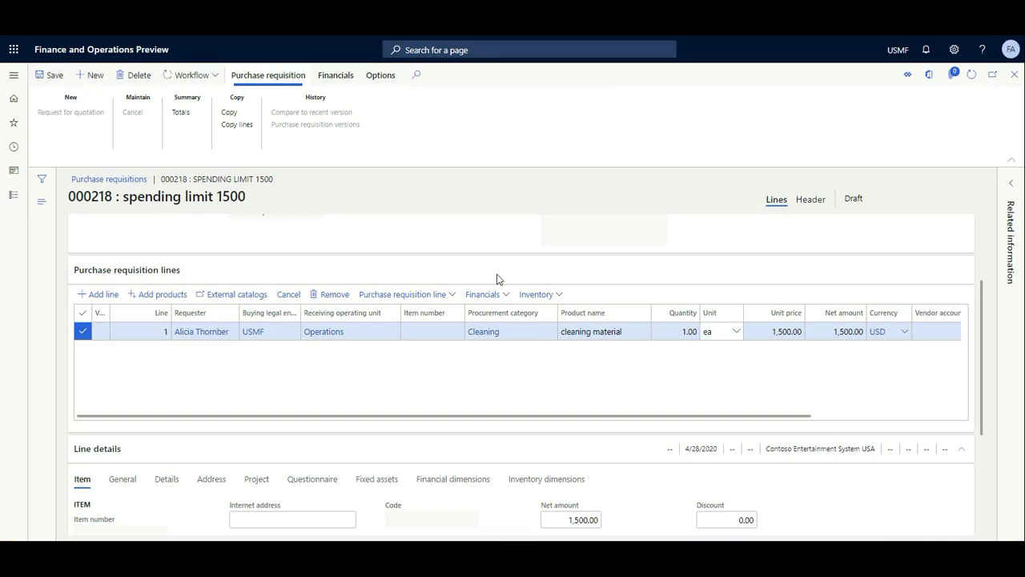
{"action": "left_click", "coordinate": [188, 75]}
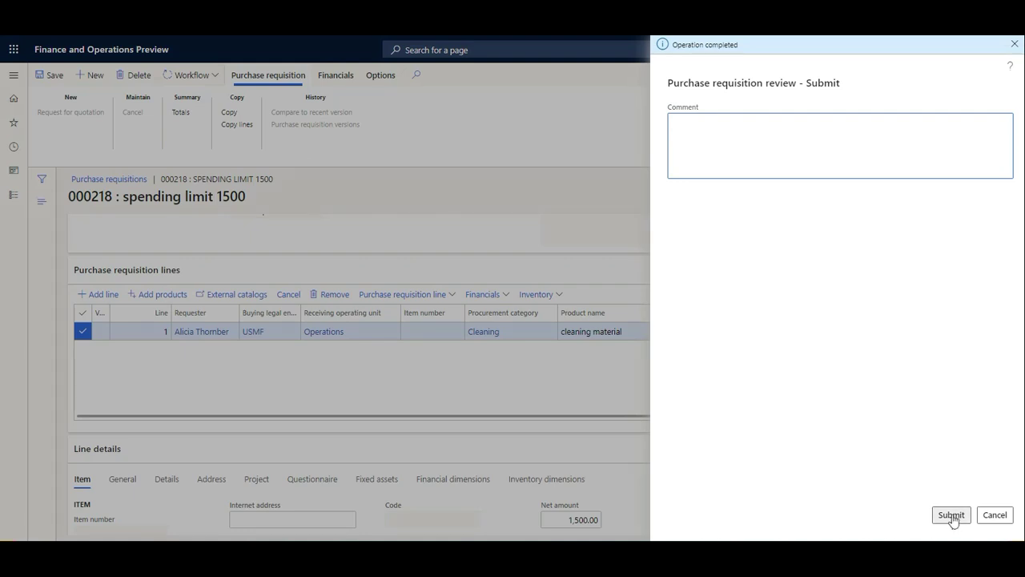
{"action": "left_click", "coordinate": [952, 516]}
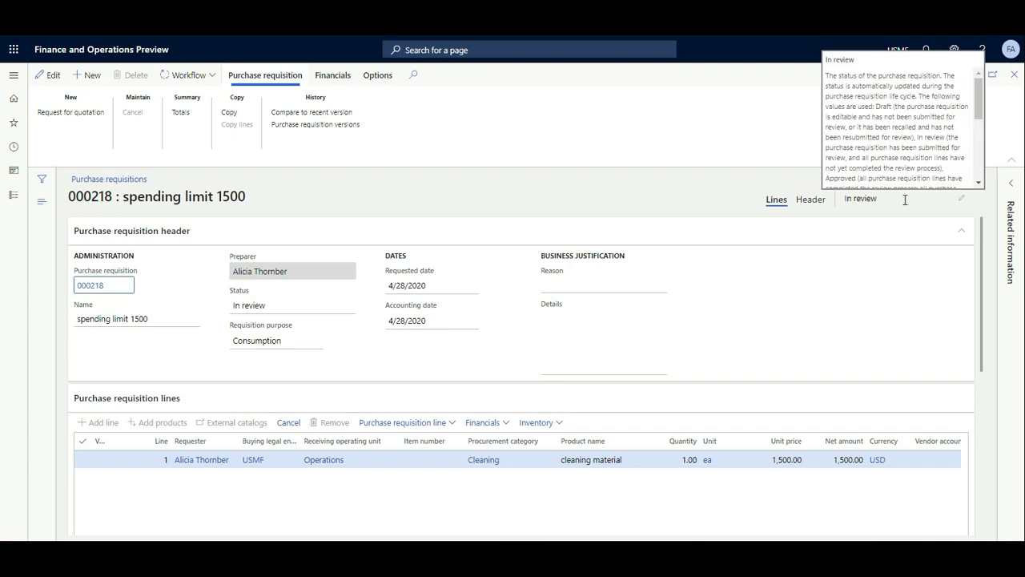
Examine the "spending limit 1500" requisition's workflow history, including the auto-completion message, tracking details and work items, and return to the home page.
{"action": "left_click", "coordinate": [211, 80]}
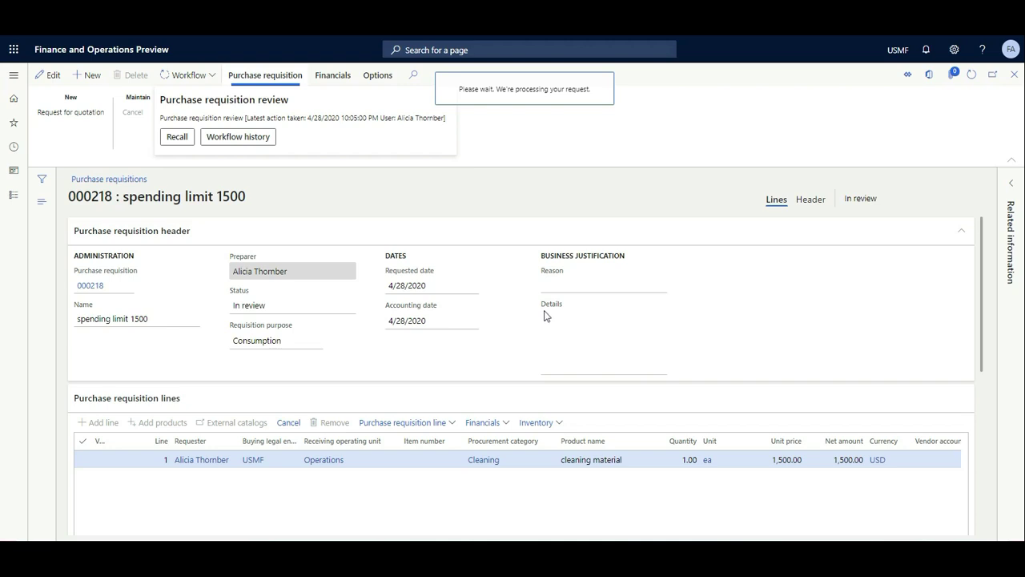
{"action": "scroll", "coordinate": [549, 373], "scroll_direction": "down", "scroll_amount": 3}
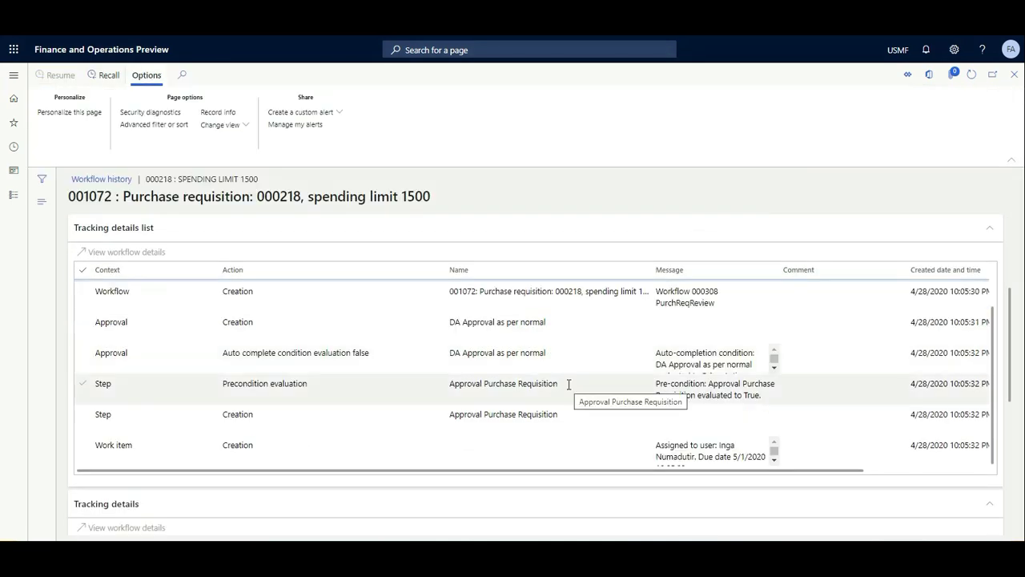
{"action": "left_click", "coordinate": [773, 371]}
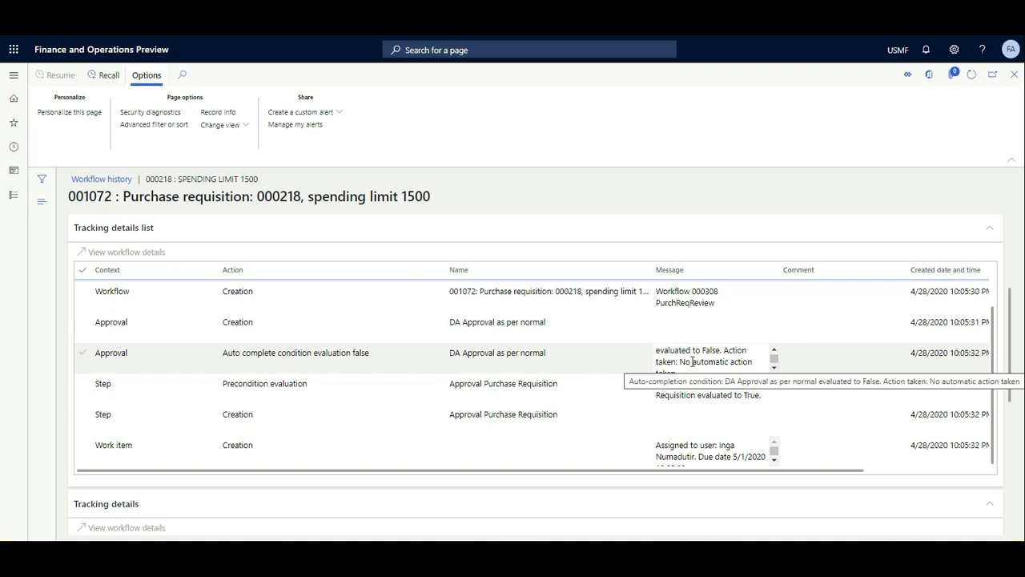
{"action": "left_click", "coordinate": [277, 410]}
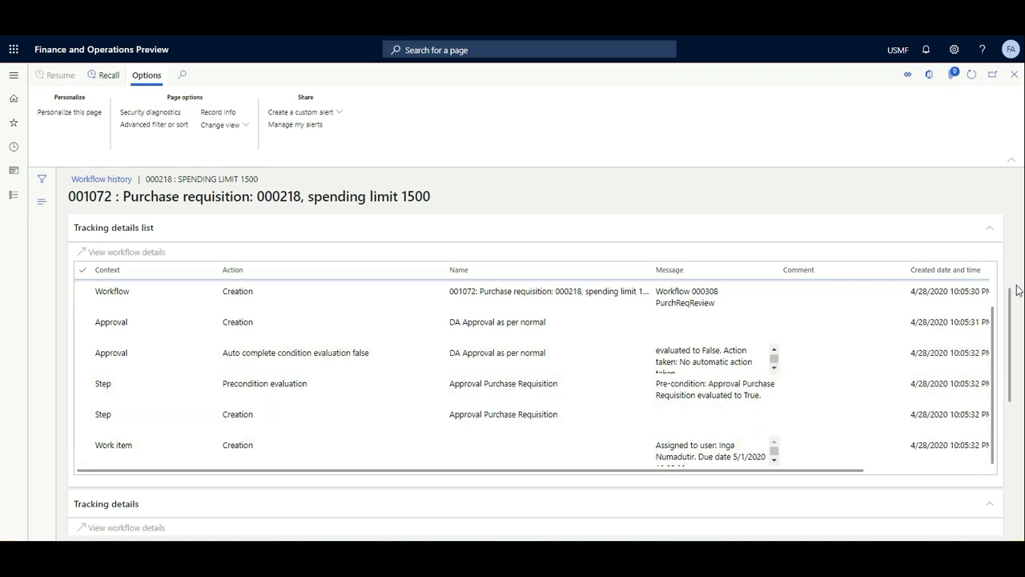
{"action": "left_click_drag", "start_coordinate": [1012, 312], "coordinate": [1011, 425]}
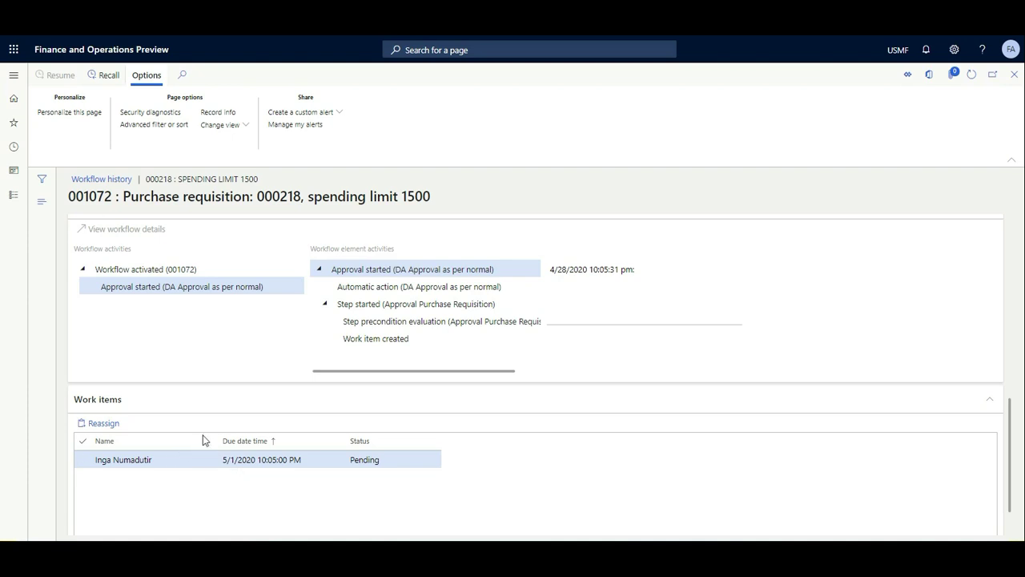
{"action": "scroll", "coordinate": [182, 324], "scroll_direction": "up", "scroll_amount": 10}
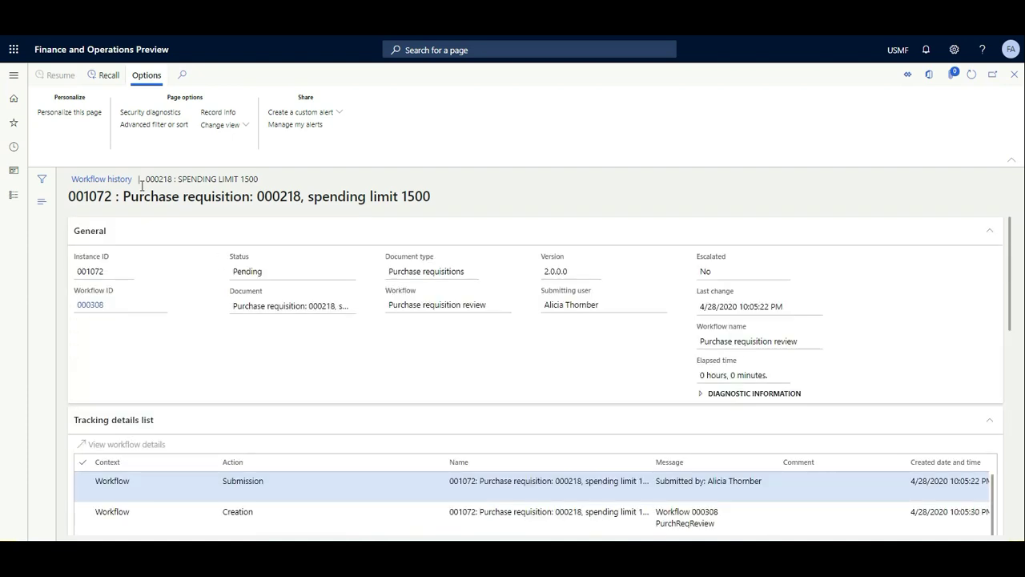
{"action": "left_click", "coordinate": [99, 53]}
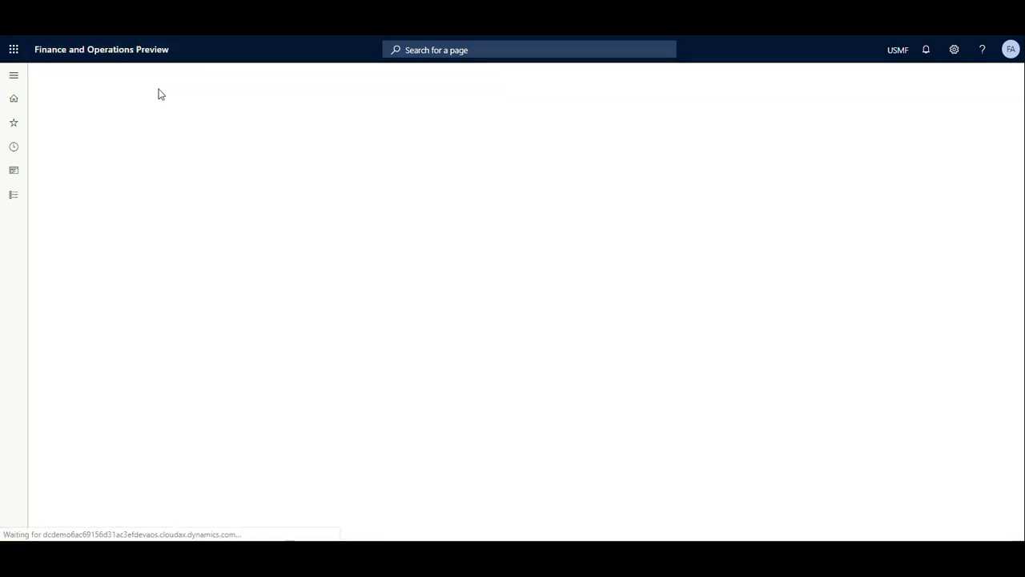